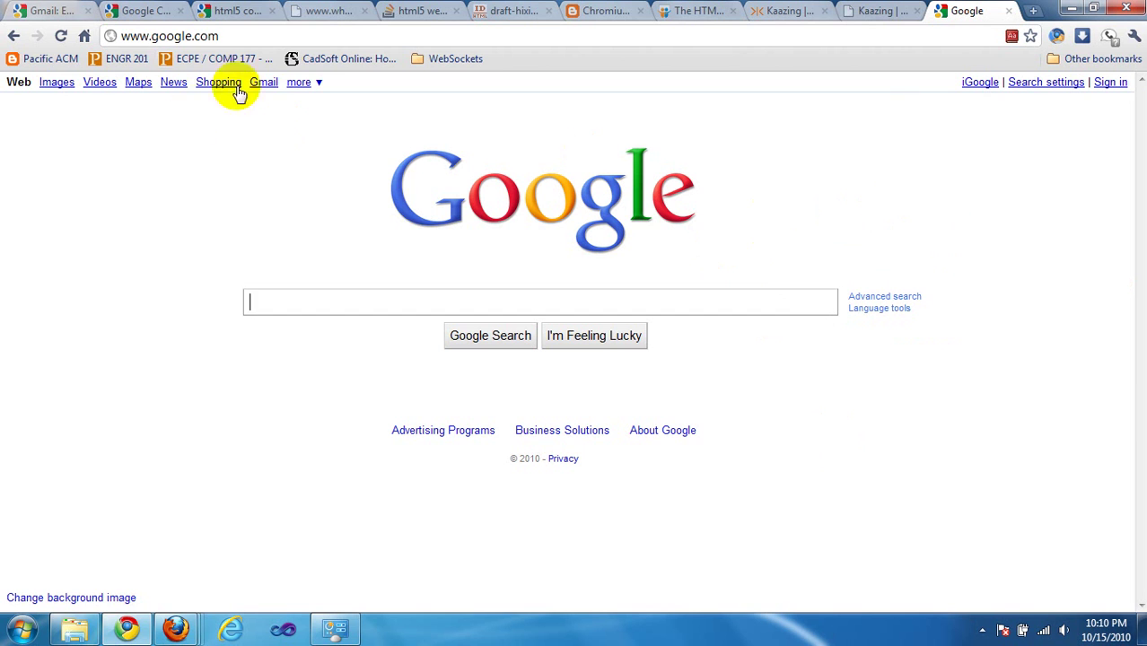
Go to cadsoftusa.com and open the site's EAGLE download page.
click(307, 36)
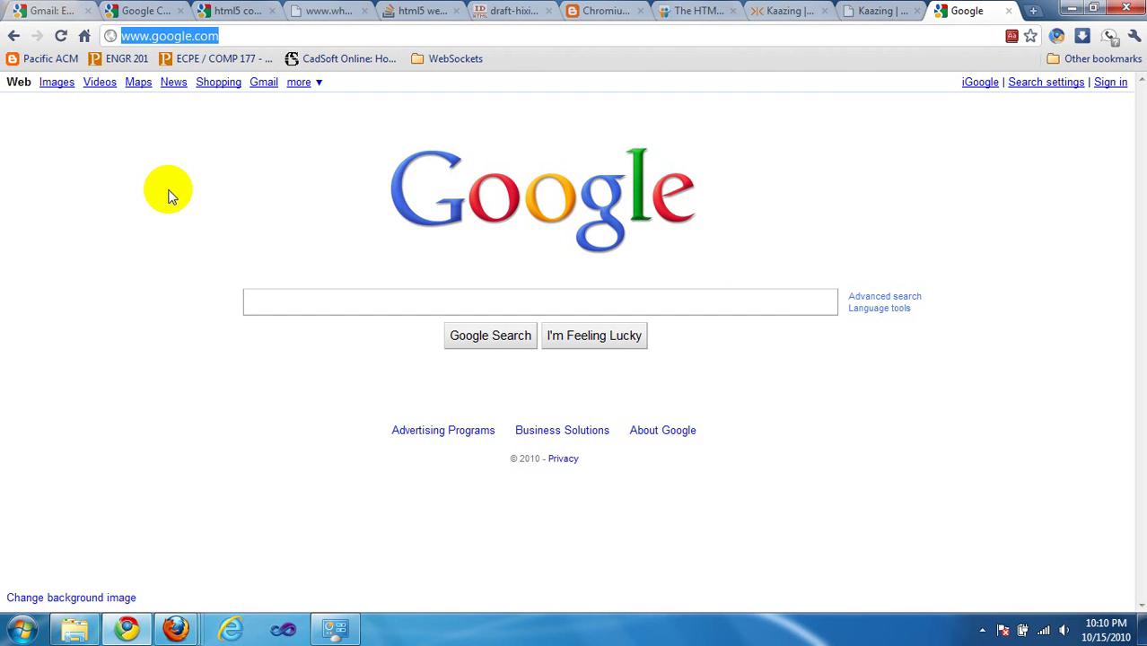
text(cadsoftusa)
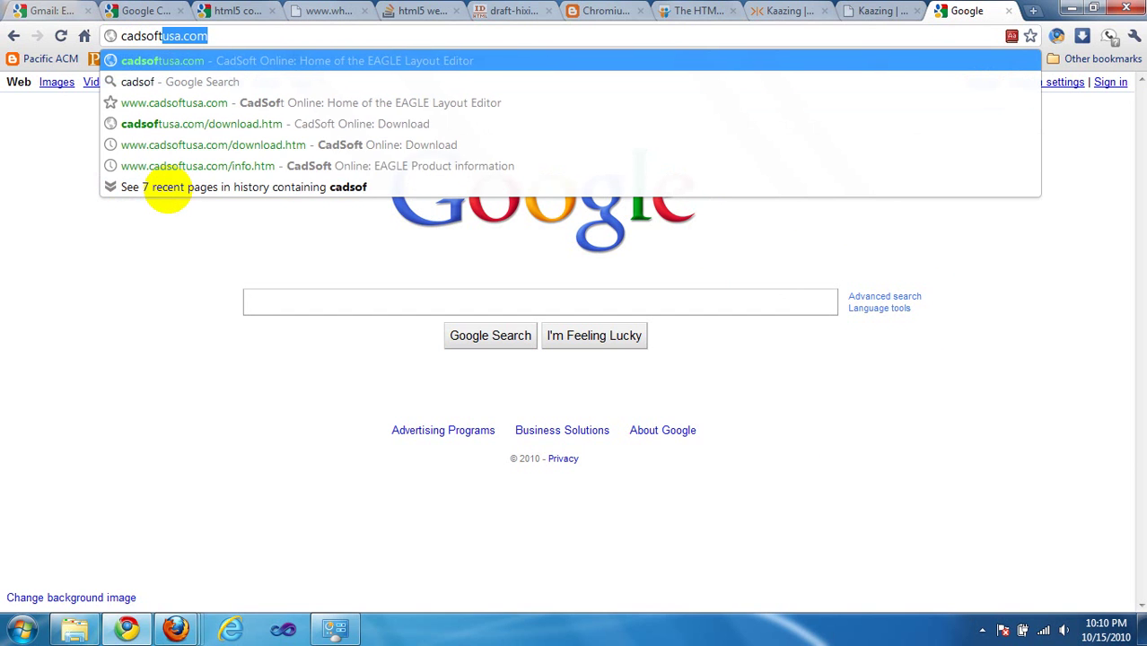
key(Return)
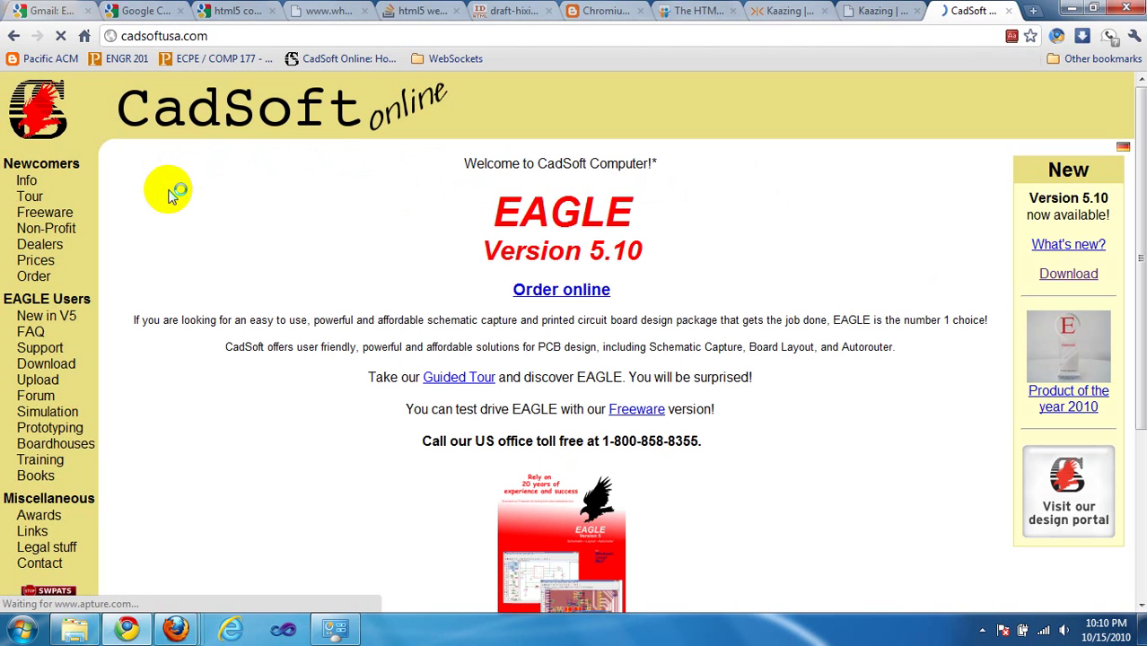
scroll(163, 199, down, 2)
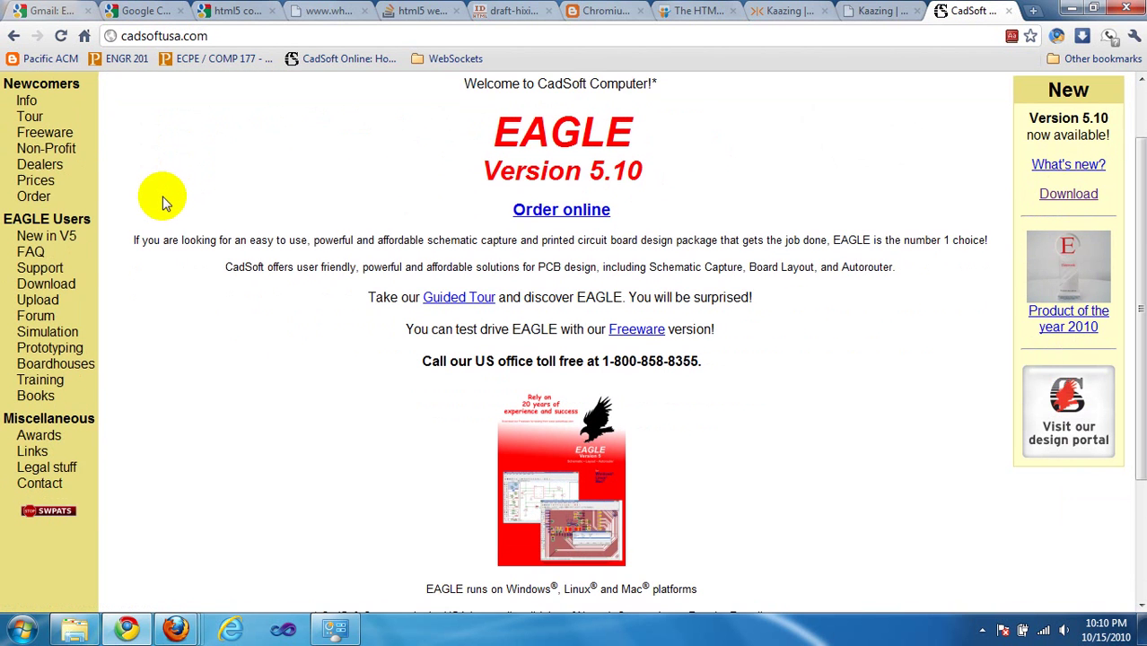
click(47, 286)
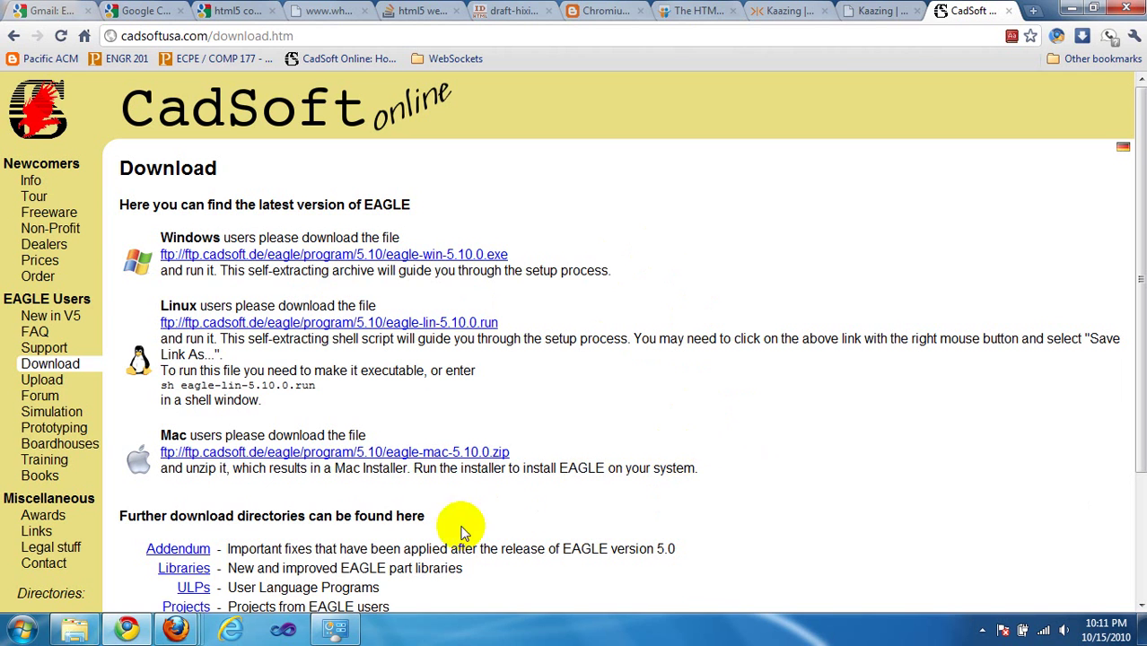
Run the eagle-win-5.10.0 installer from the Downloads folder in Windows Explorer and start the EAGLE setup.
click(97, 631)
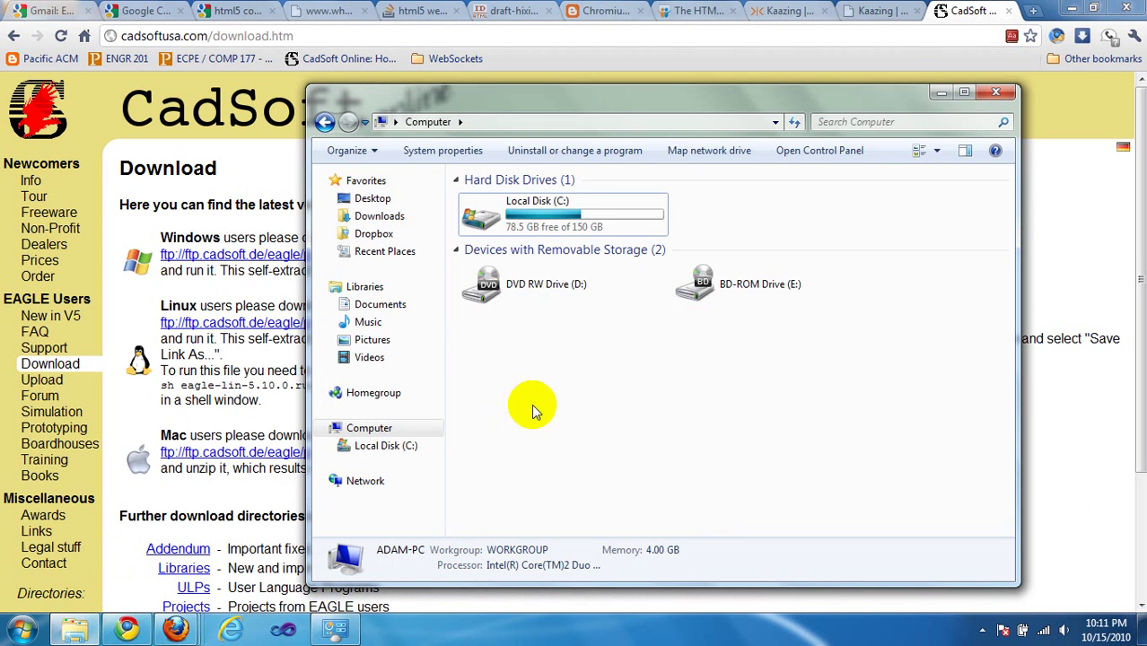
click(404, 221)
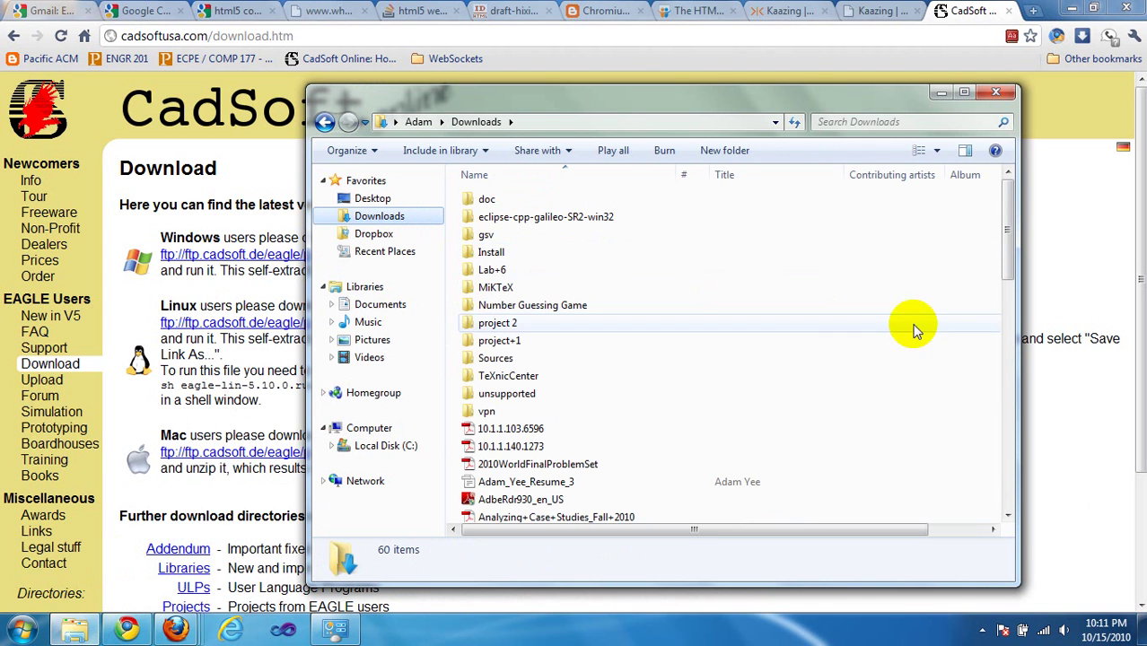
click(716, 334)
scroll(716, 334, down, 10)
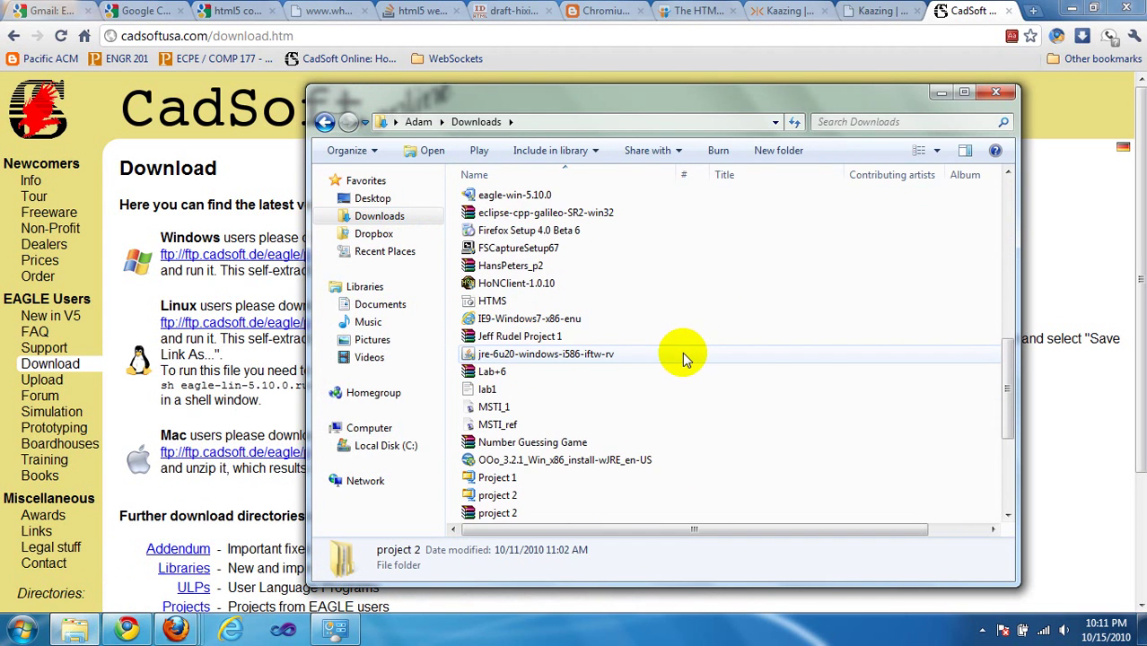
scroll(688, 359, up, 1)
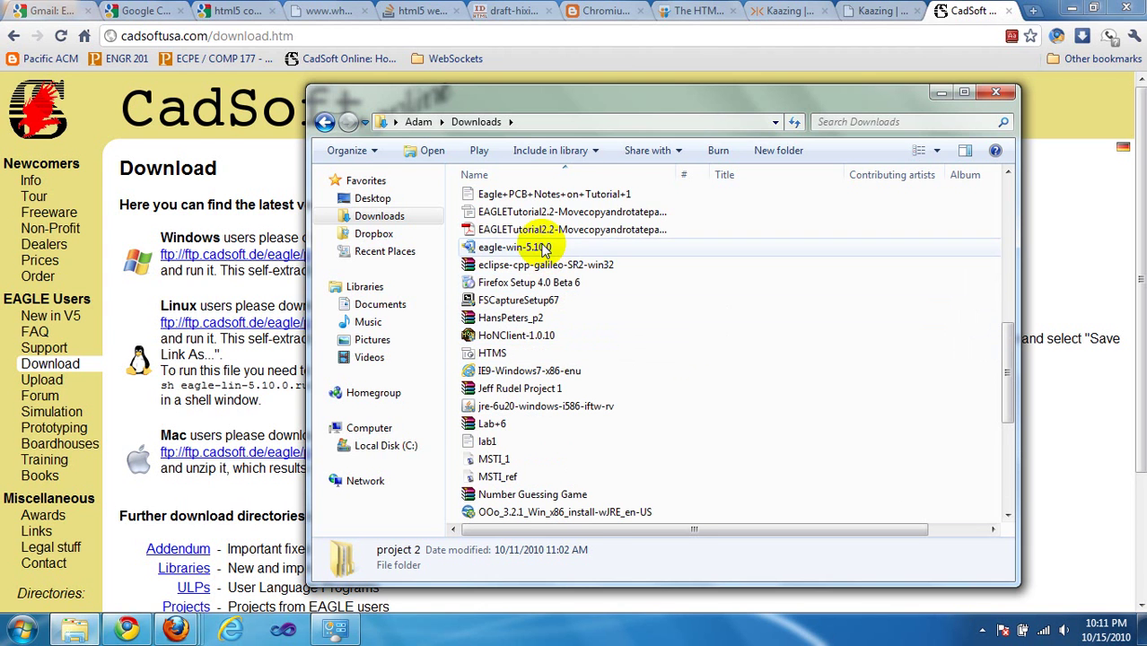
click(543, 248)
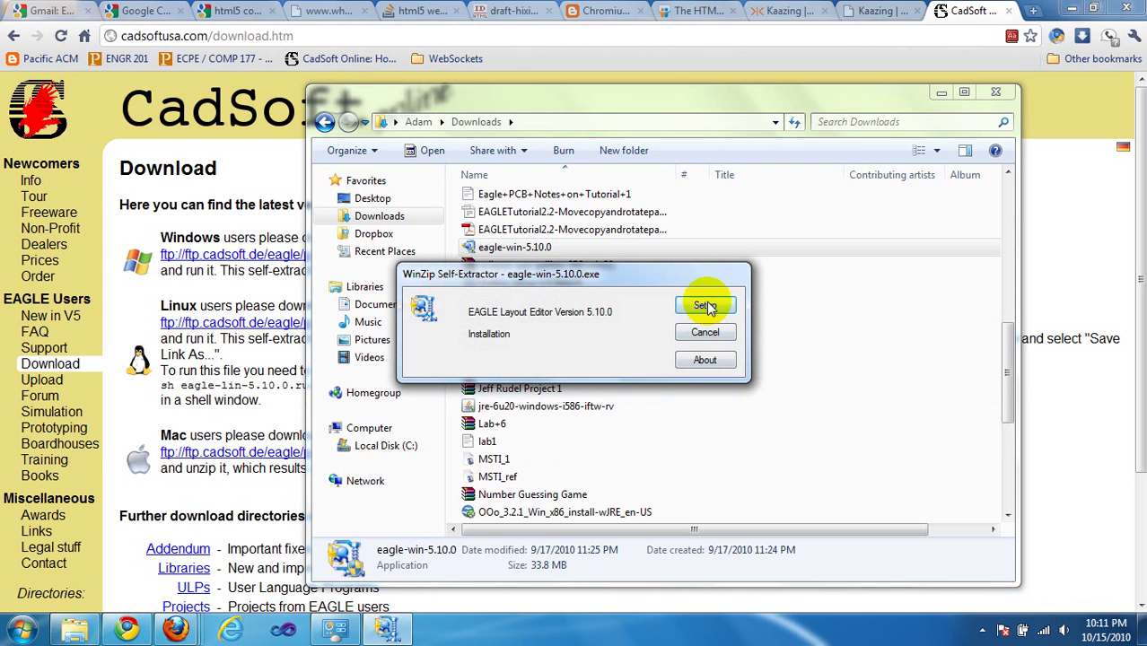
click(706, 306)
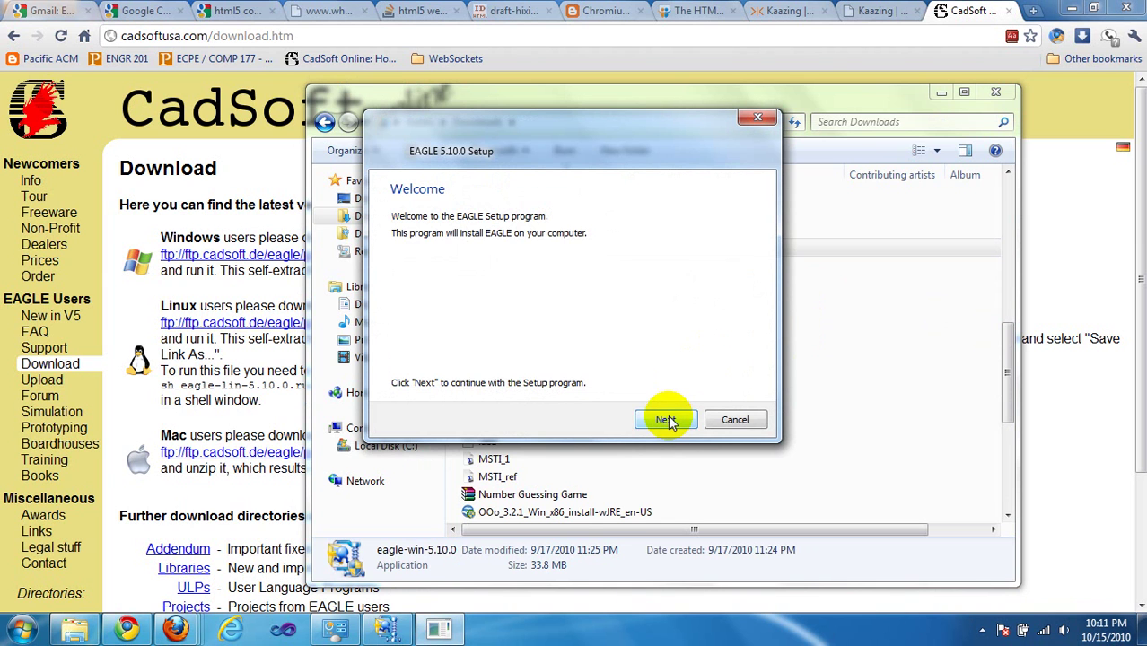
Install EAGLE in C:\Program Files\EAGLE-5.10.0, accepting the license agreement and choosing "Don't license now", and minimize the Downloads window.
click(666, 421)
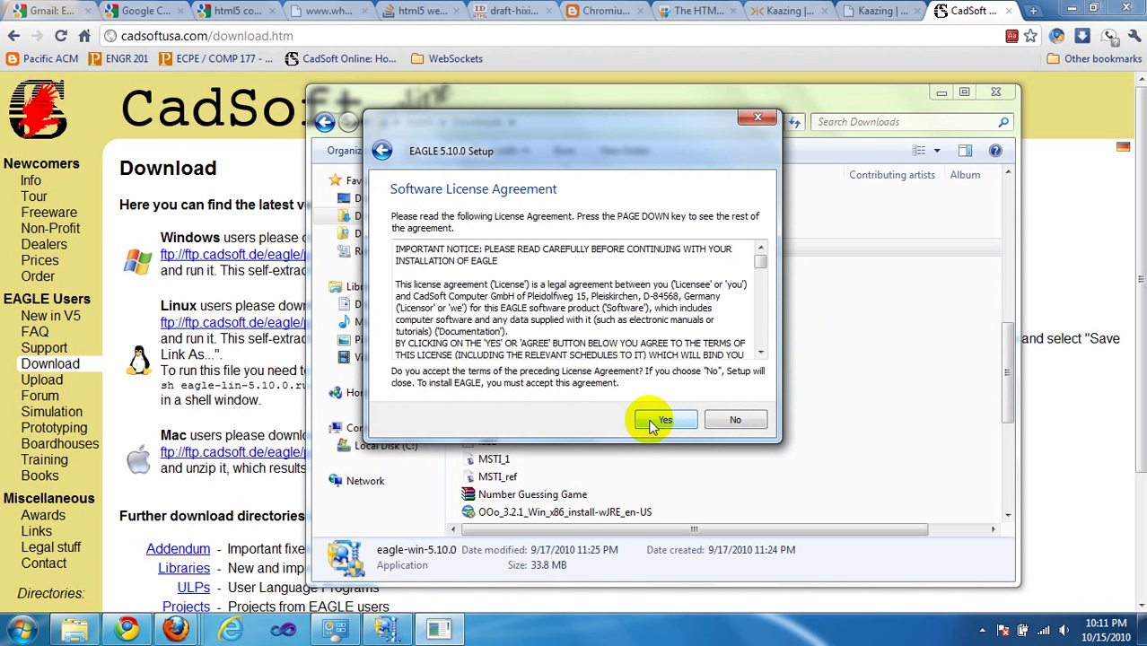
click(655, 424)
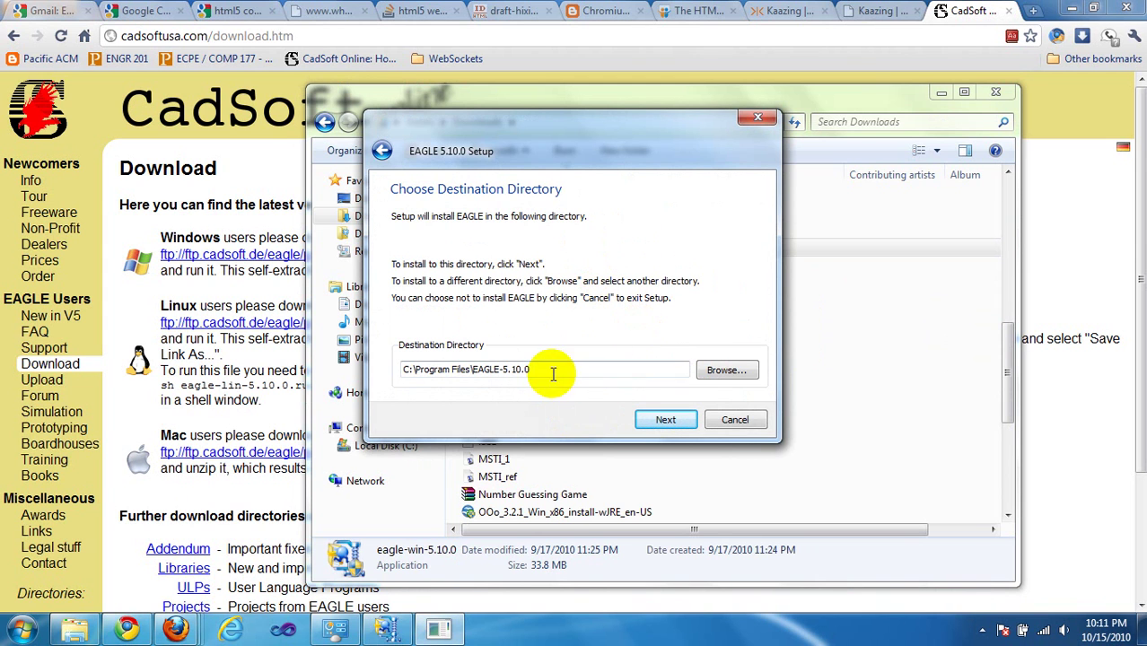
click(661, 420)
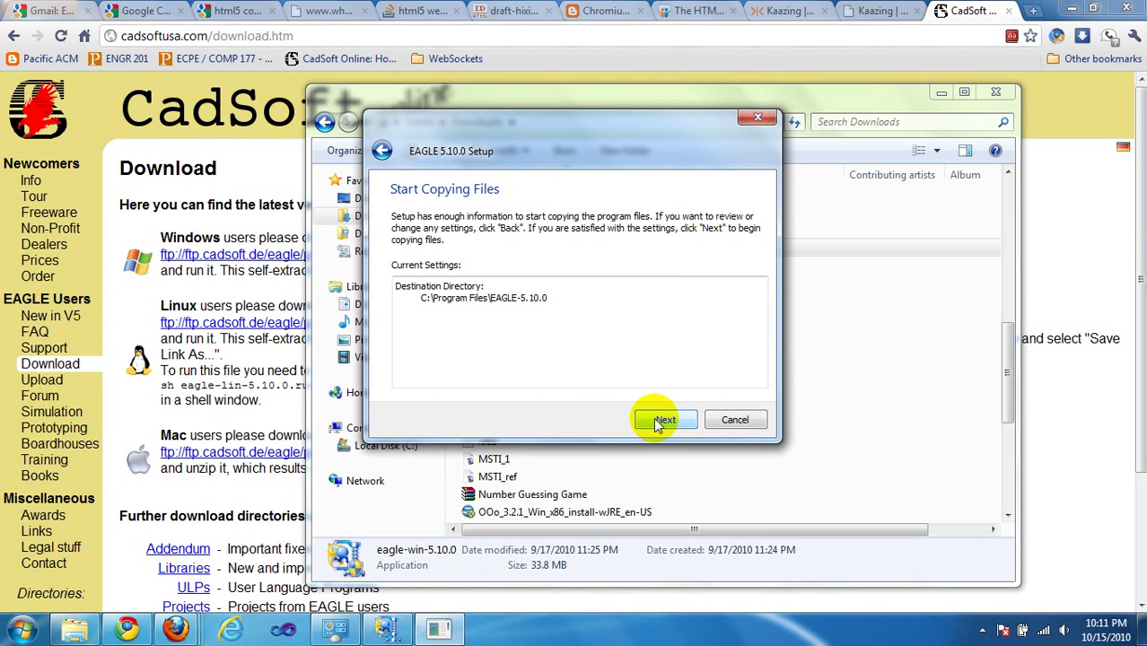
click(664, 420)
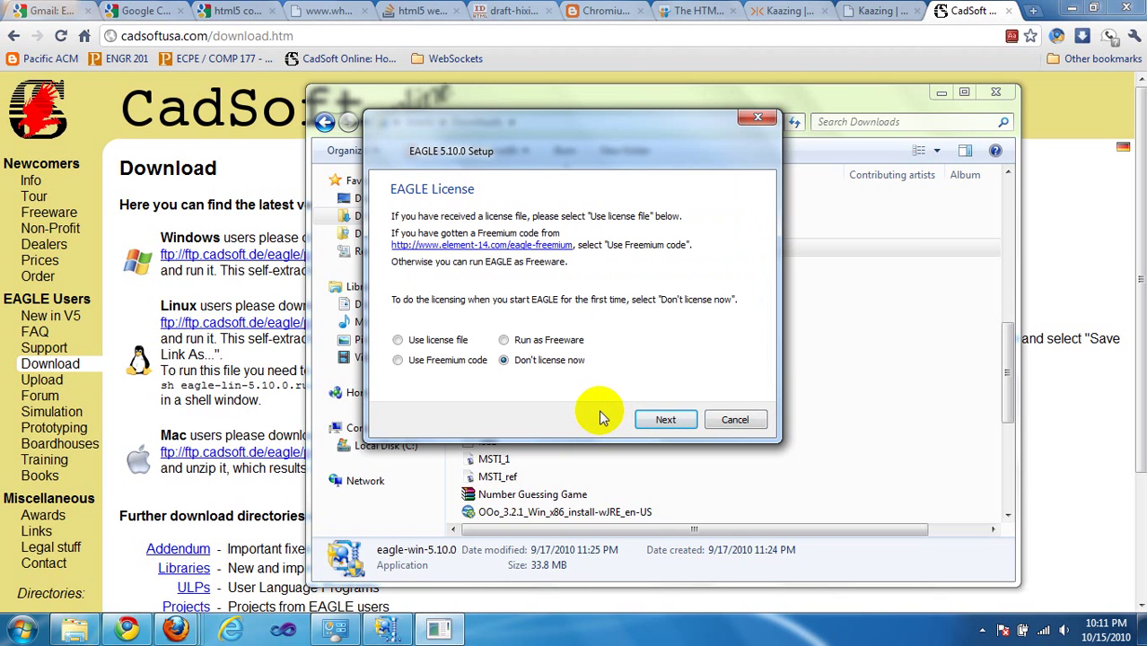
click(666, 421)
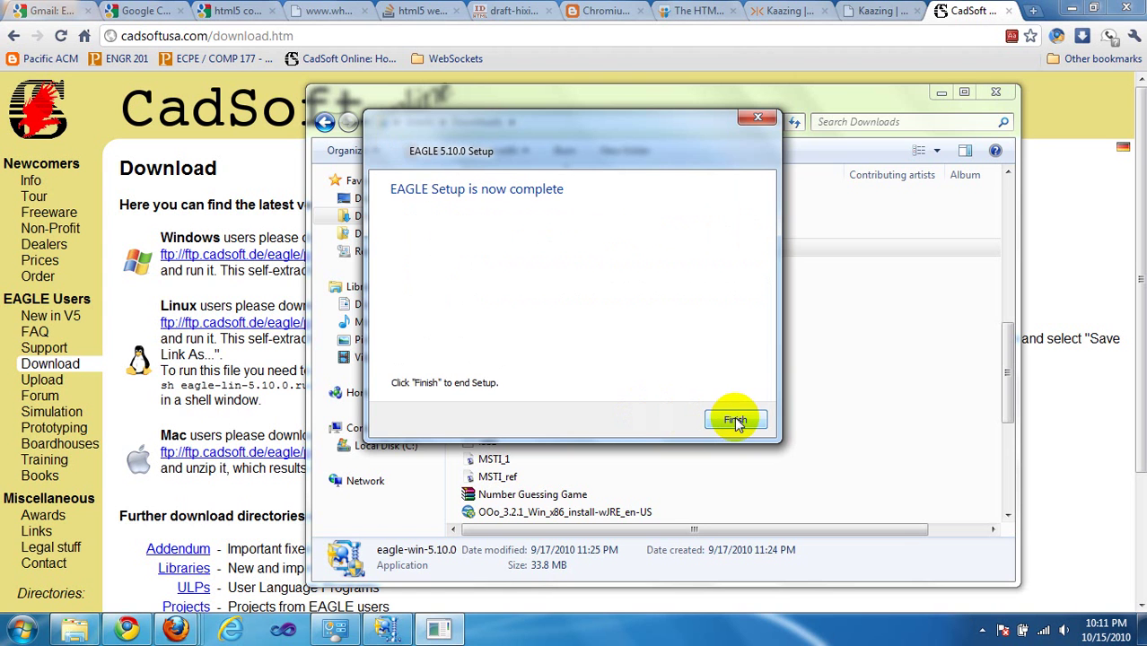
click(735, 421)
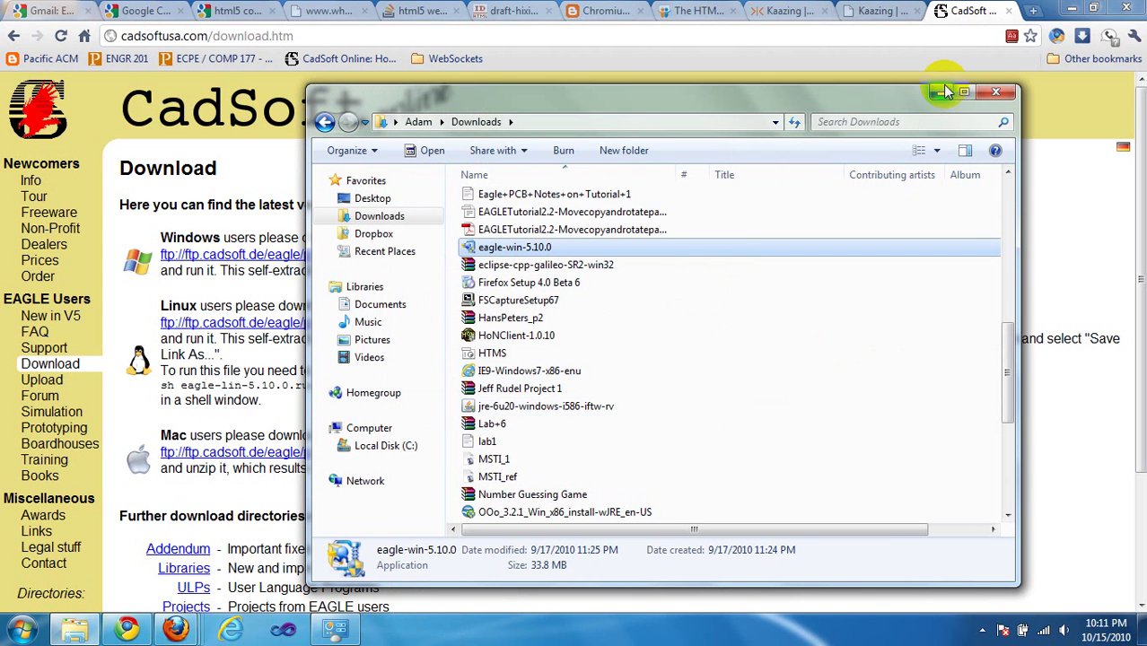
click(940, 93)
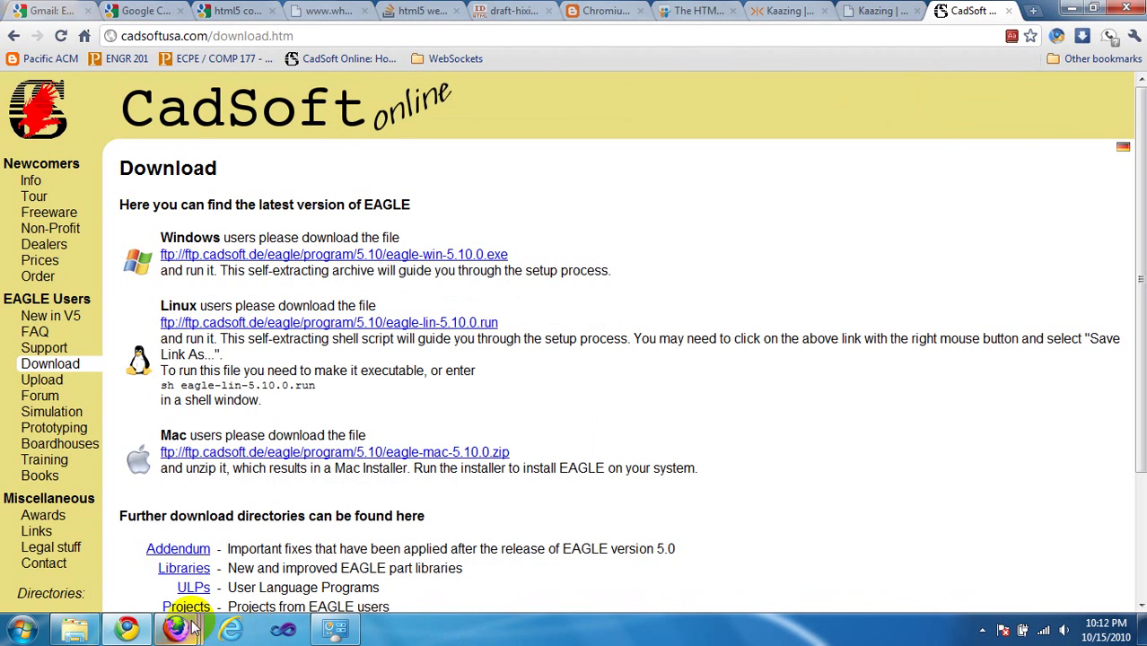
Launch EAGLE 5.10.0 and collapse the Projects branch in its Control Panel.
click(21, 629)
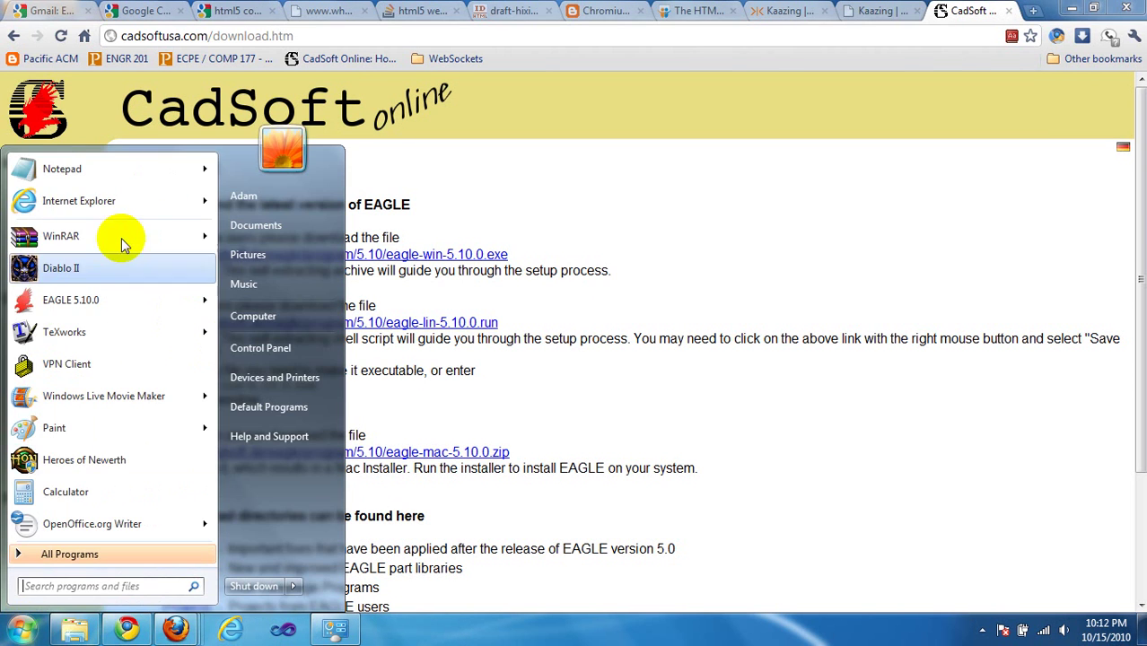
click(120, 299)
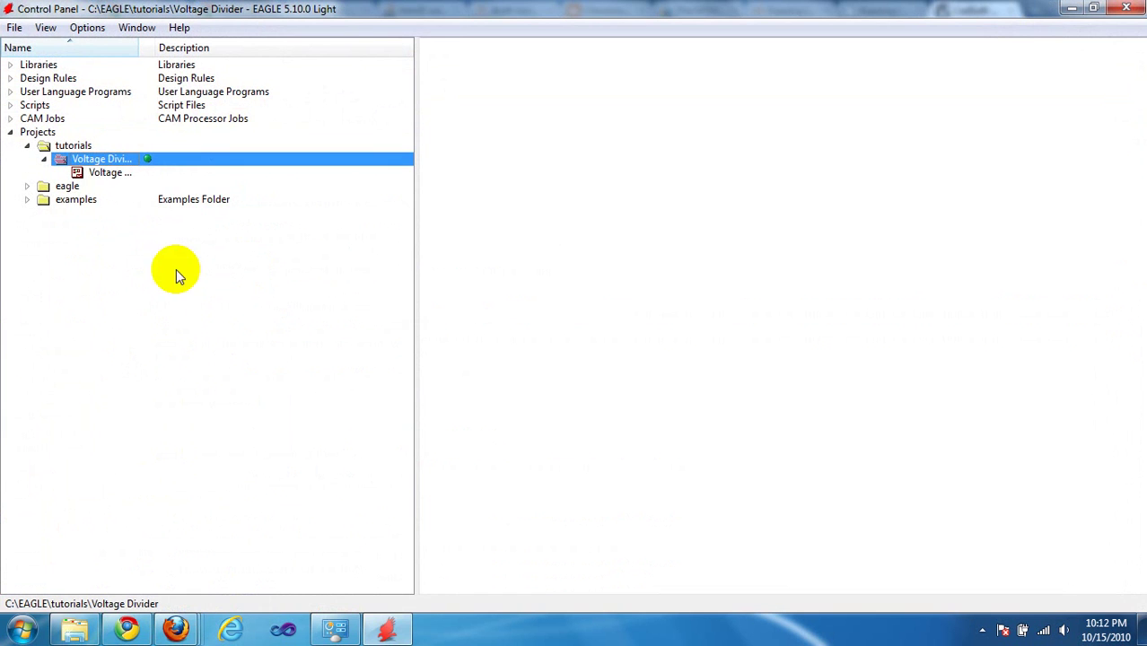
click(10, 132)
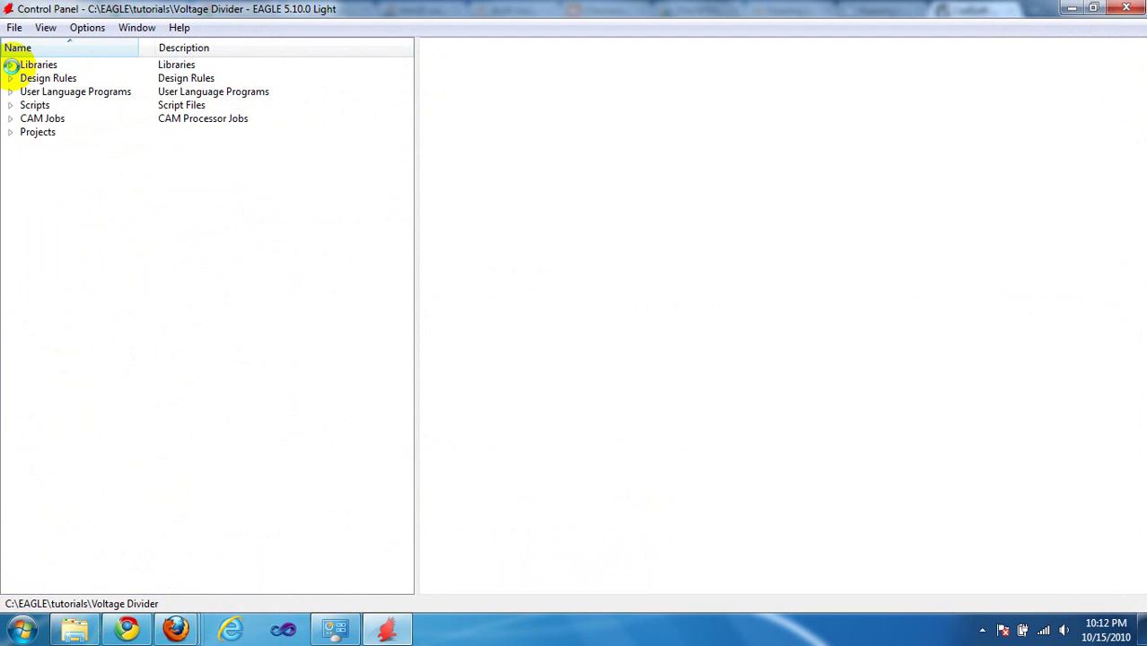
Examine the supplied component libraries and the folders under Projects, collapsing each branch again.
double_click(35, 65)
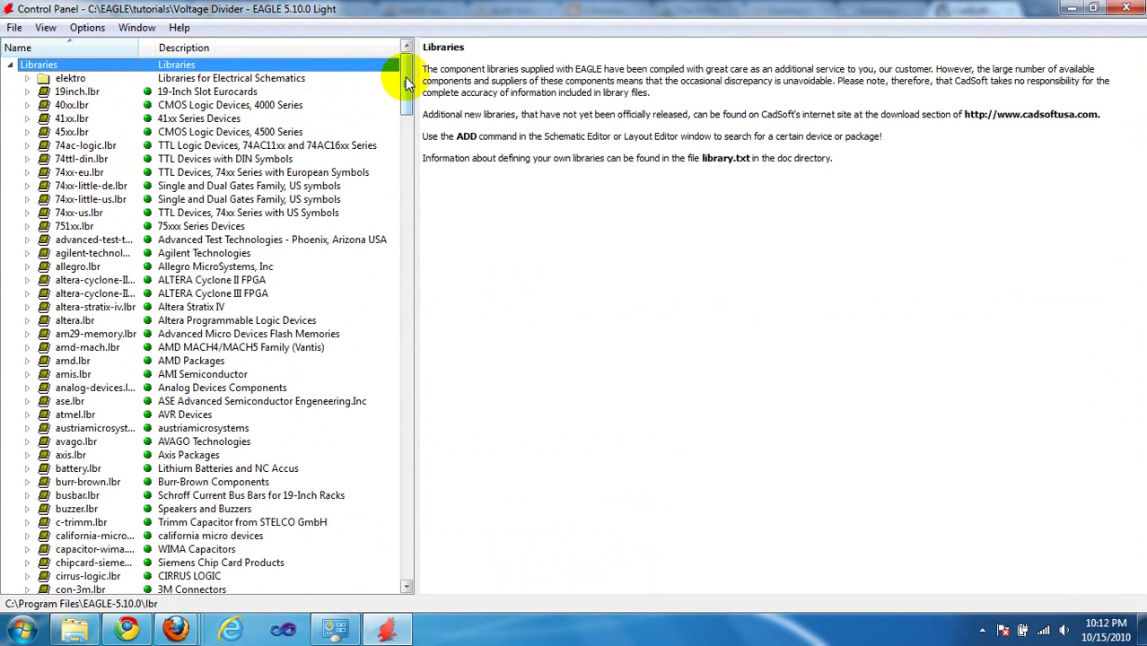
mouse_move(406, 83)
mouse_down()
mouse_move(422, 87)
mouse_move(402, 112)
mouse_move(405, 68)
mouse_up()
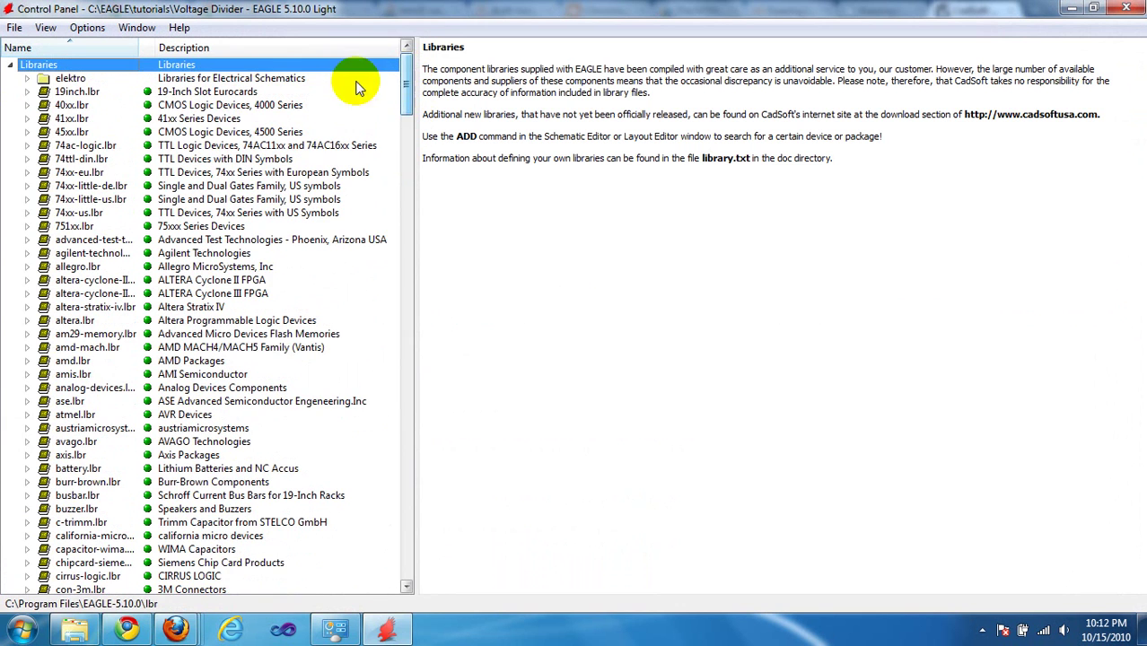
click(10, 64)
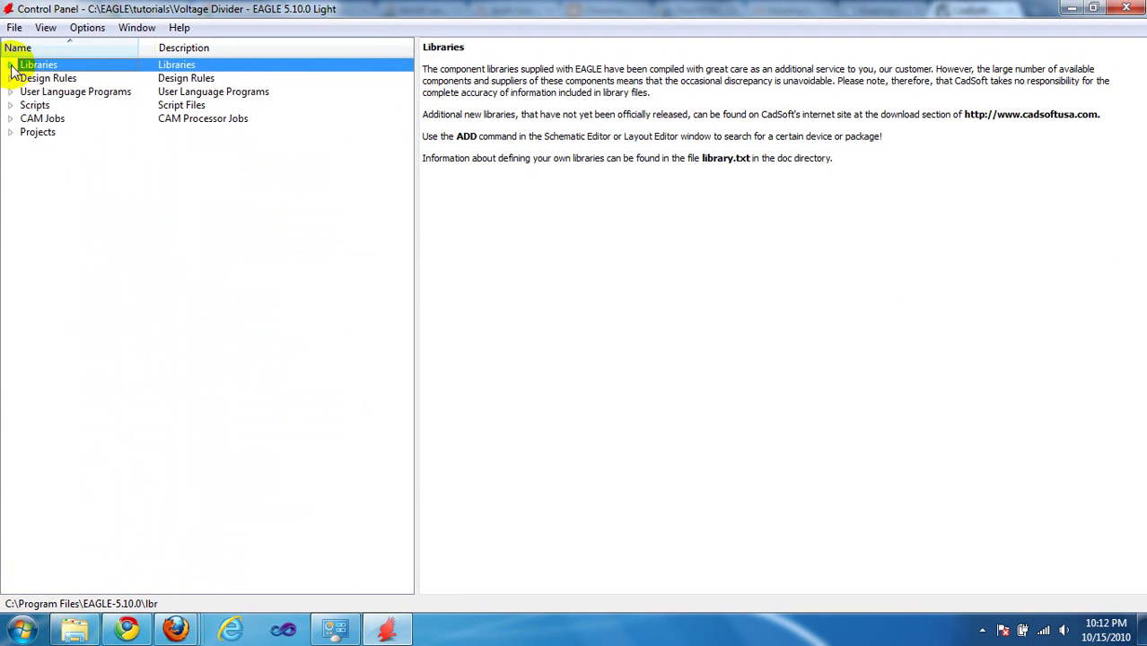
click(10, 133)
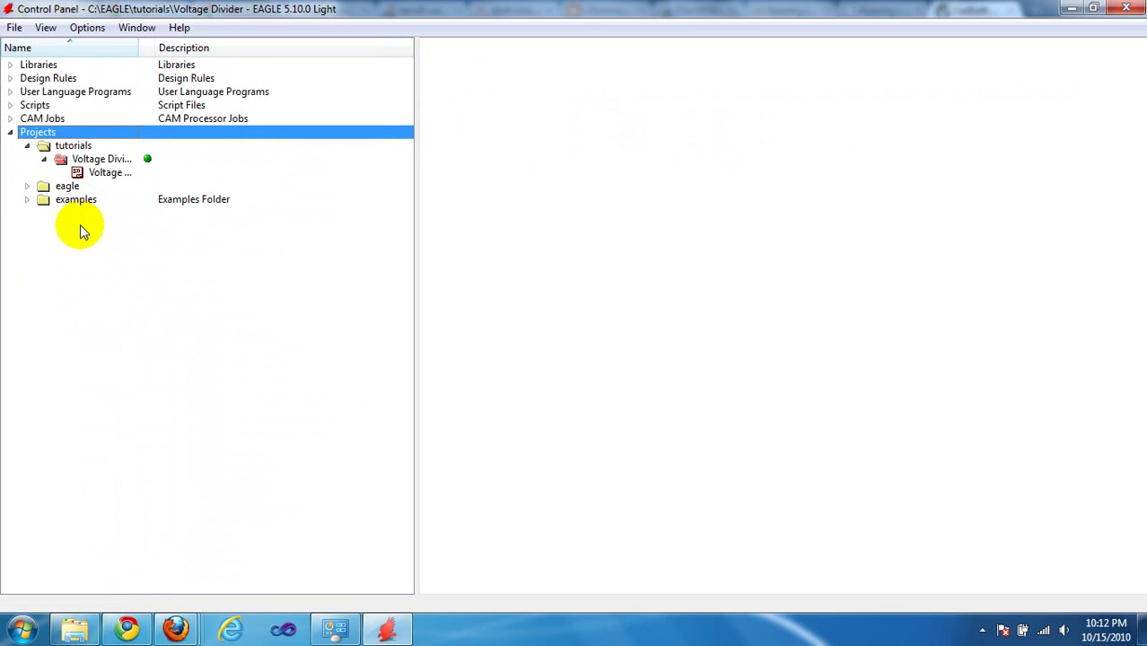
click(27, 147)
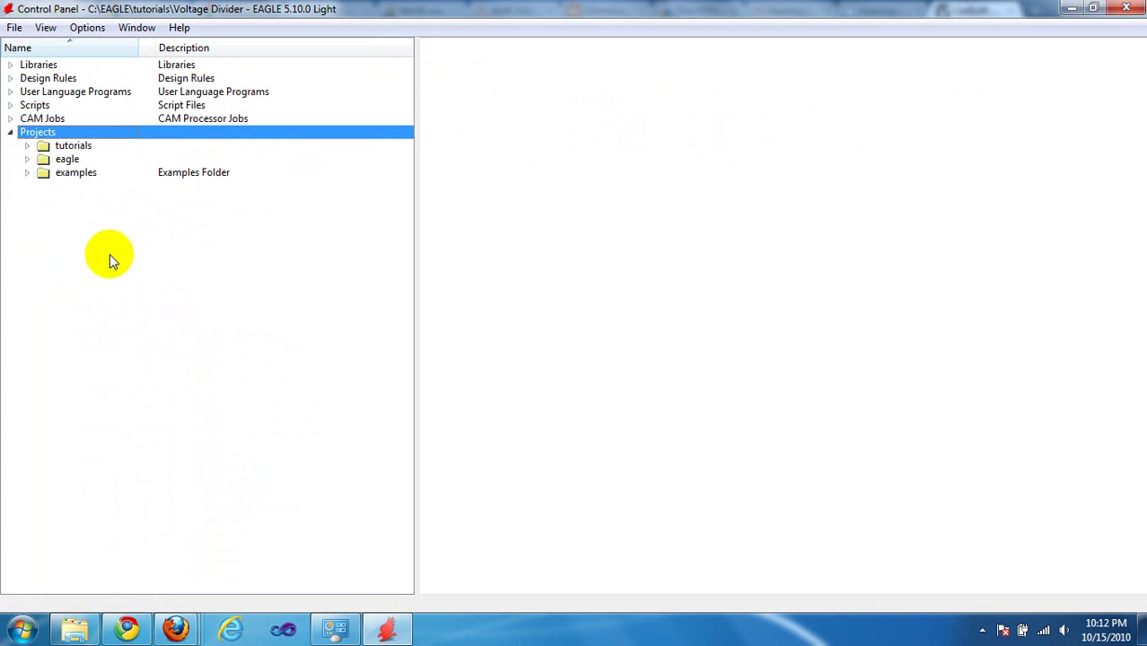
click(11, 133)
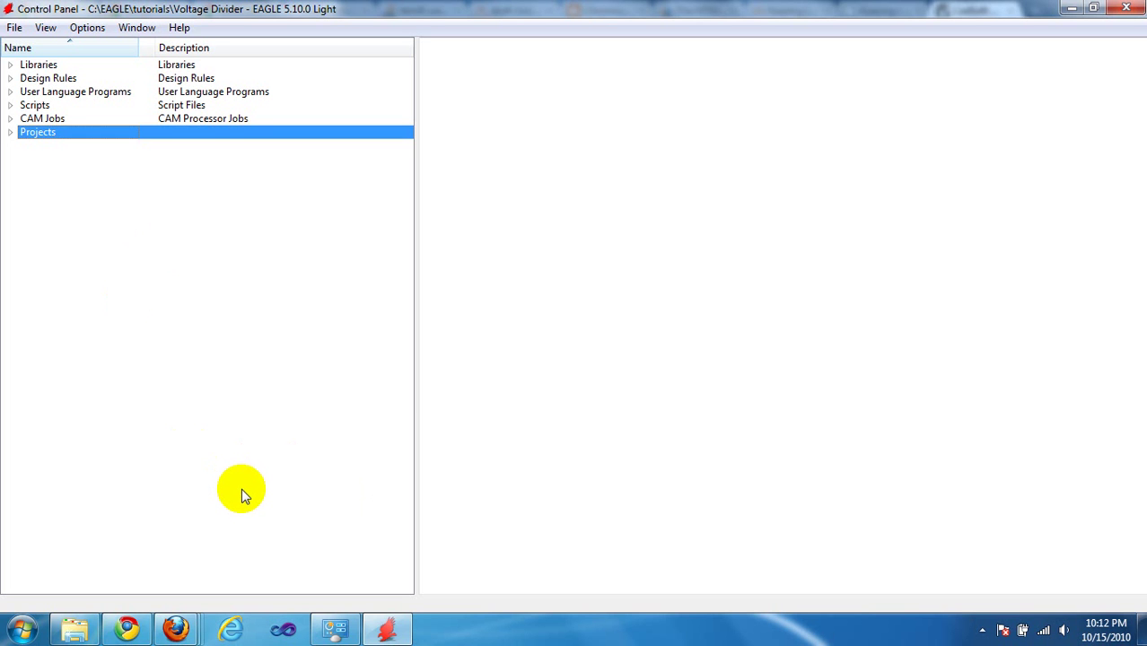
Switch to Chrome and go to sparkfun.com.
click(131, 631)
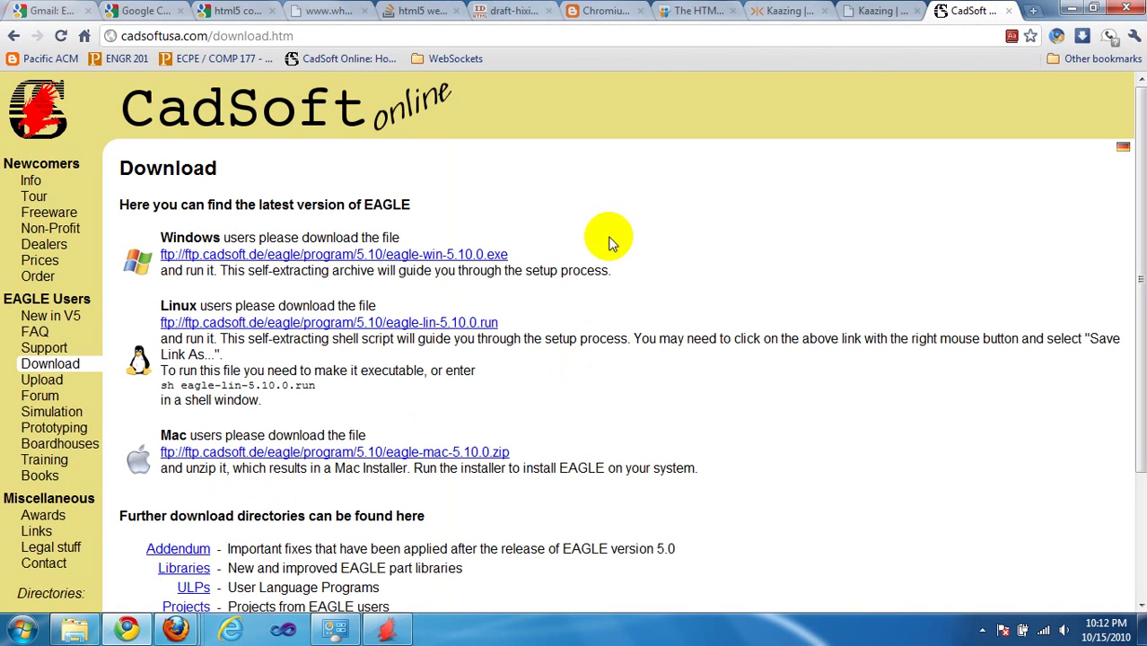
key(ctrl+l)
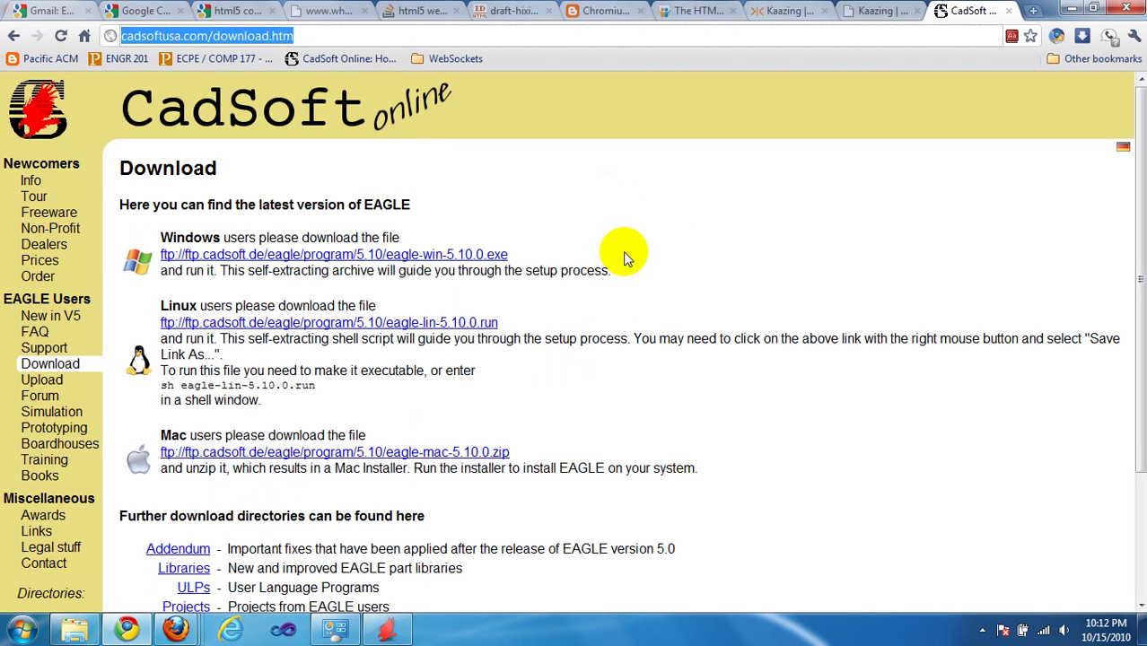
text(spark)
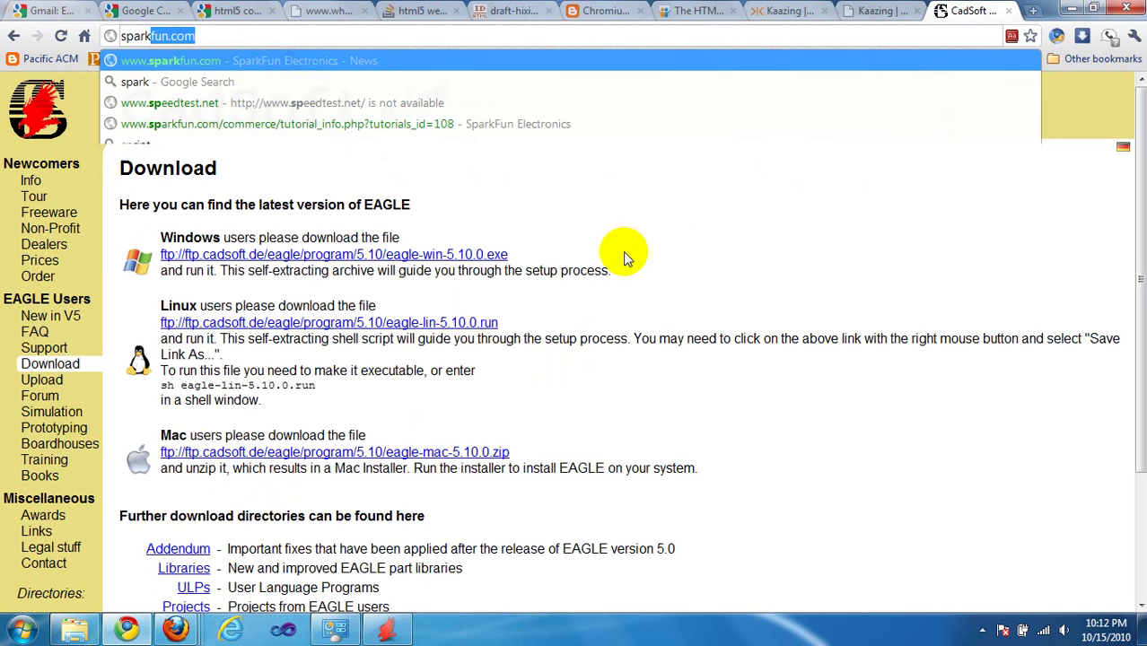
text(fun.com)
key(Return)
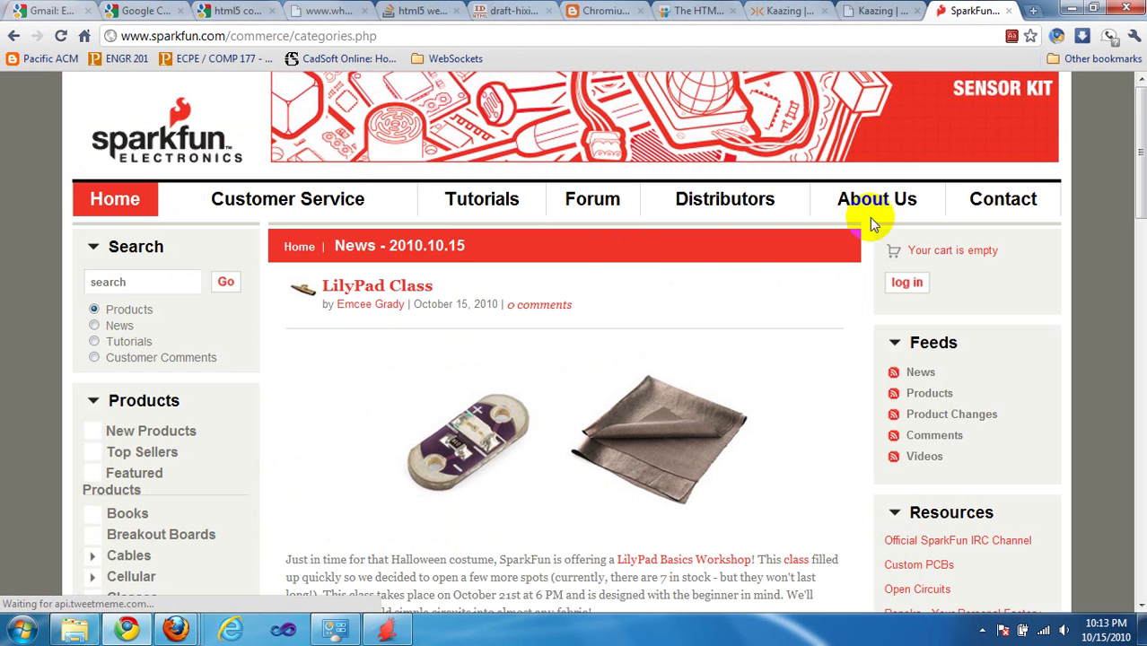
Open SparkFun's About Us page and read the passage explaining what "Sharing Ingenuity" means.
click(880, 201)
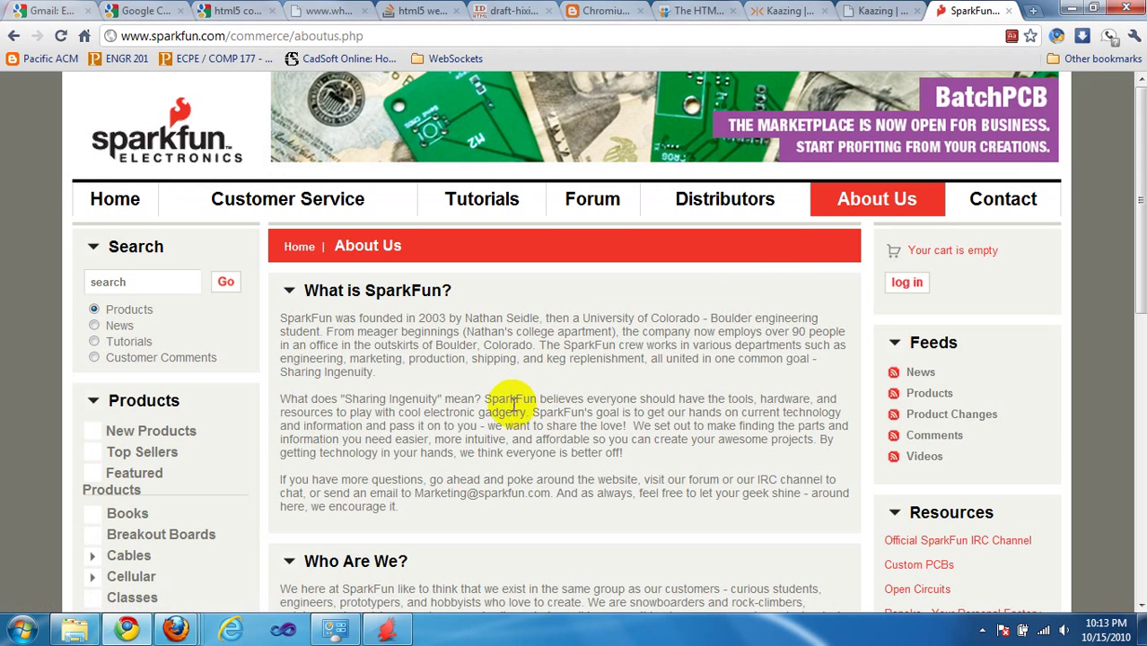
drag(484, 399, 474, 423)
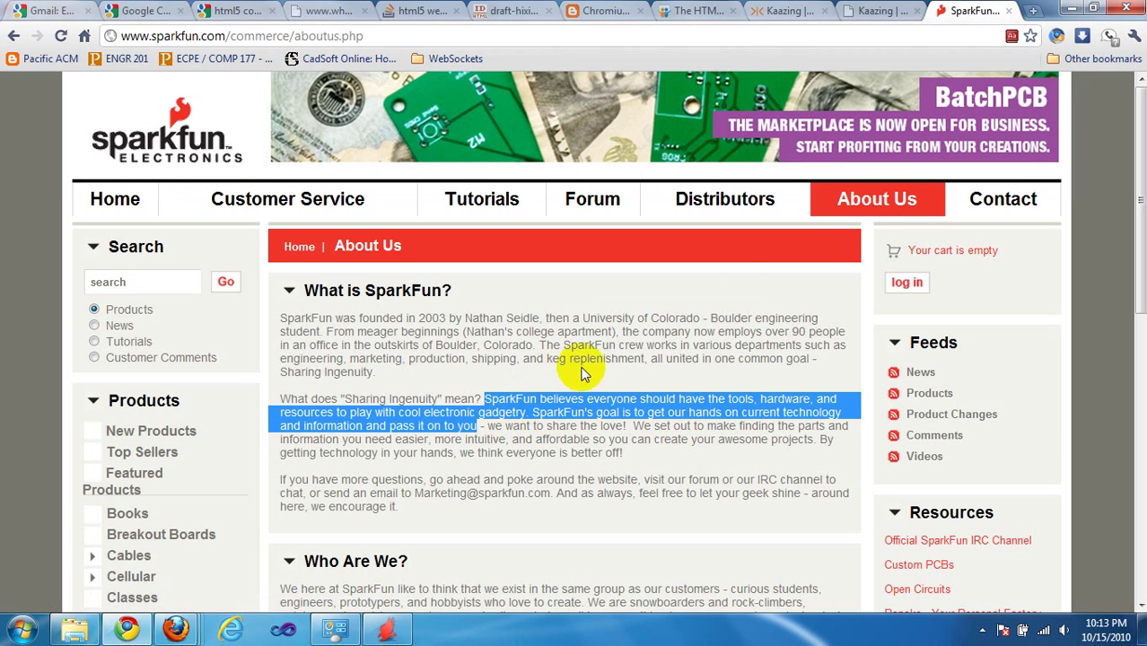
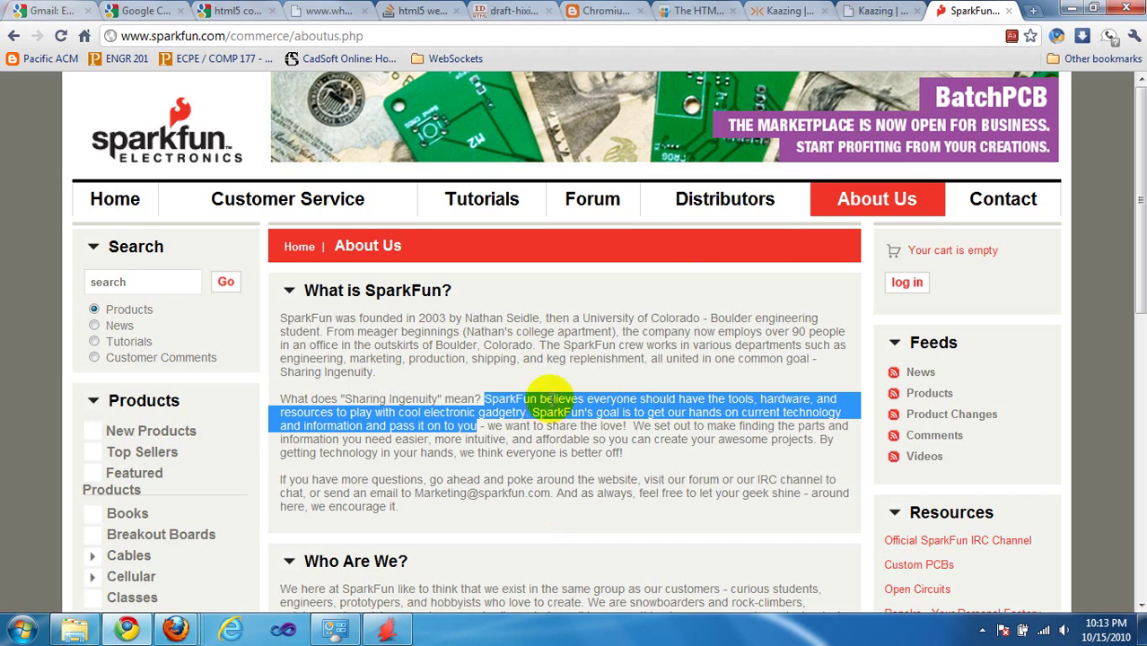
click(572, 400)
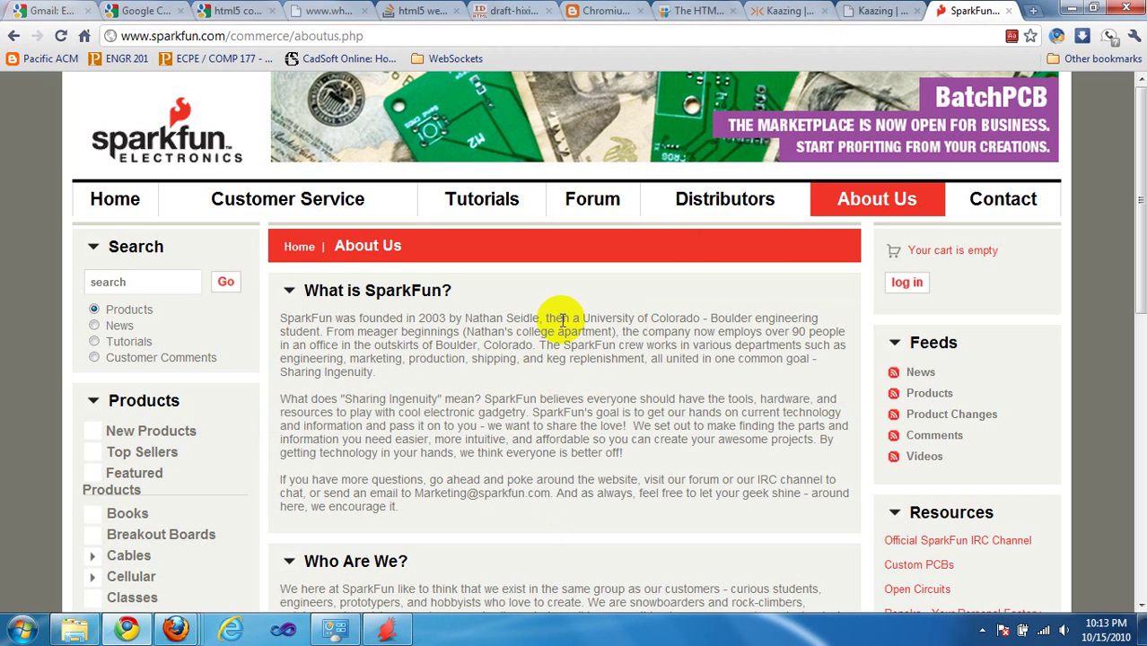
Open the Beginning Embedded Electronics - 8 tutorial from the Beginning Embedded Electronics section of SparkFun's tutorials.
click(485, 202)
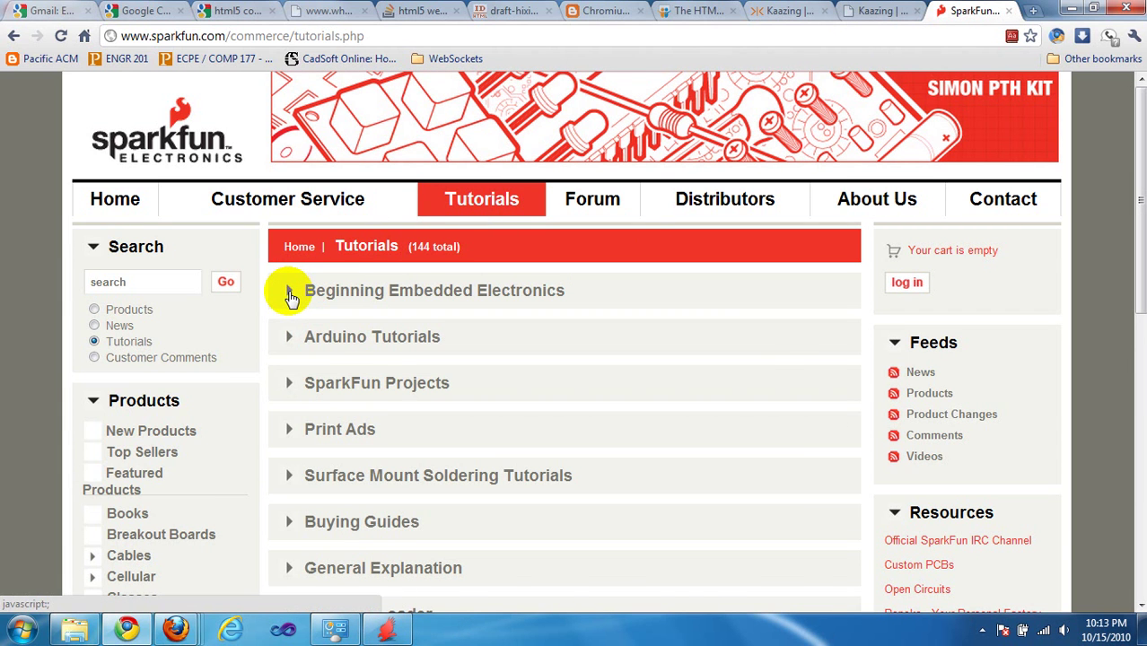
click(290, 293)
scroll(449, 355, down, 5)
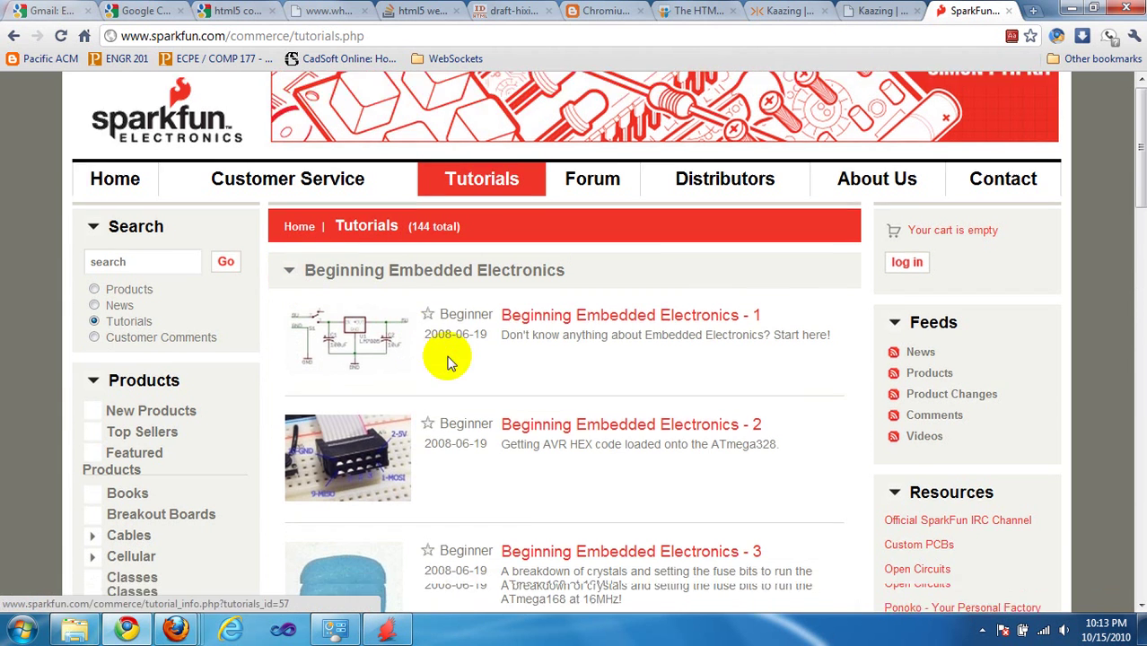
scroll(455, 355, down, 6)
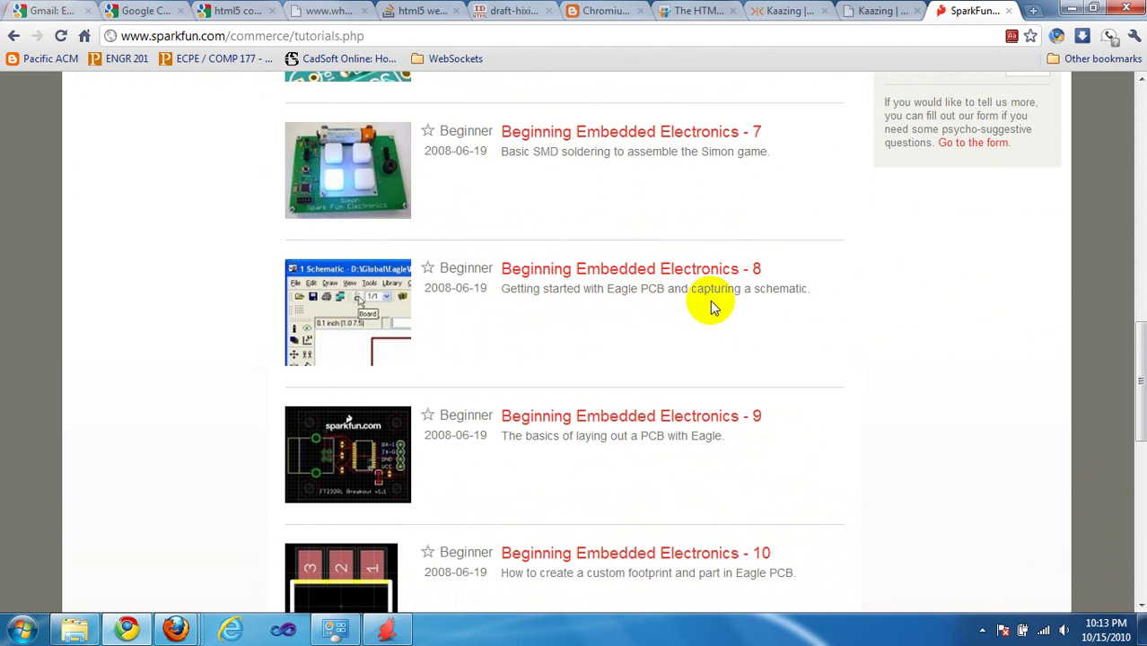
click(696, 275)
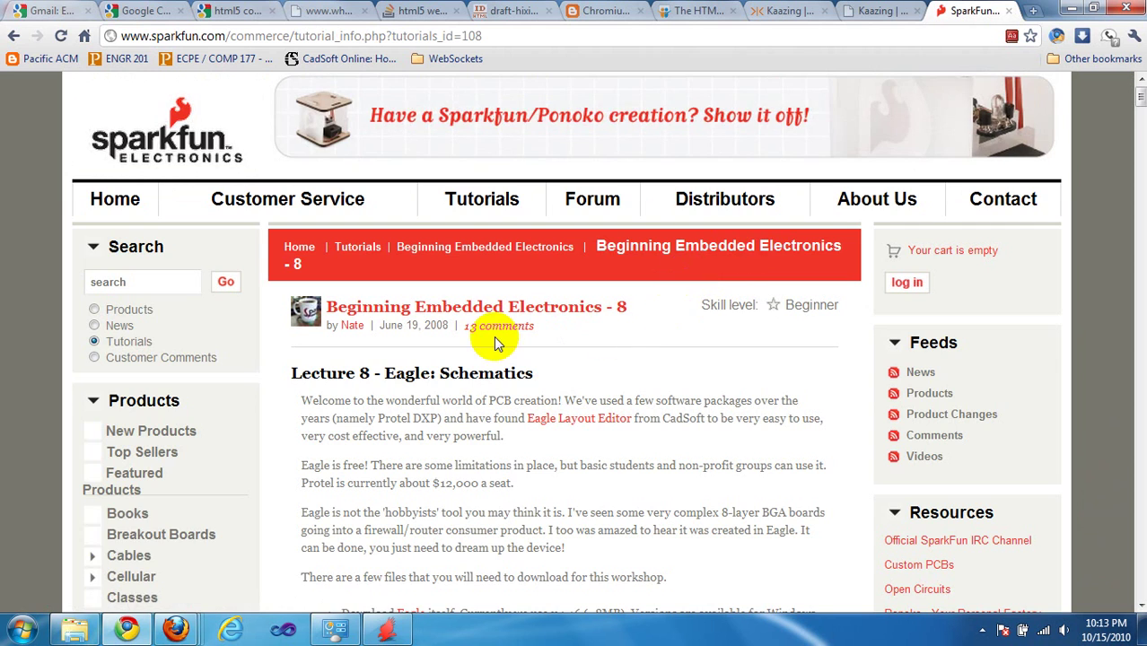
Follow the tutorial's SparkFun Eagle Library link and download the library zip dated April 13th 2010.
scroll(494, 342, down, 3)
scroll(292, 356, down, 2)
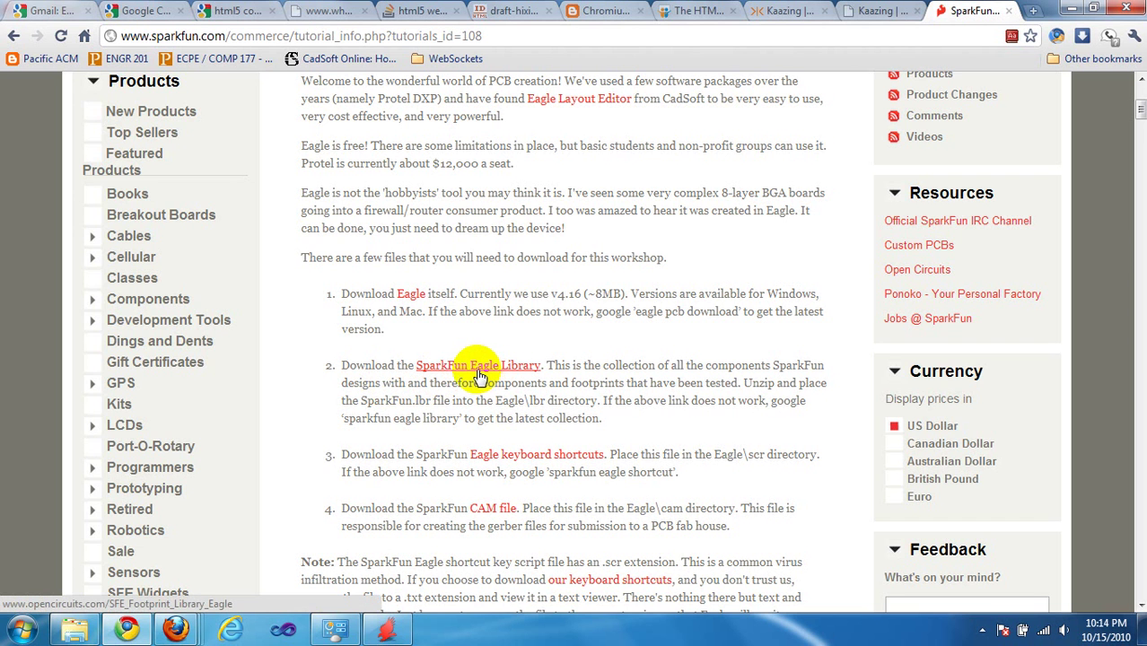
click(495, 370)
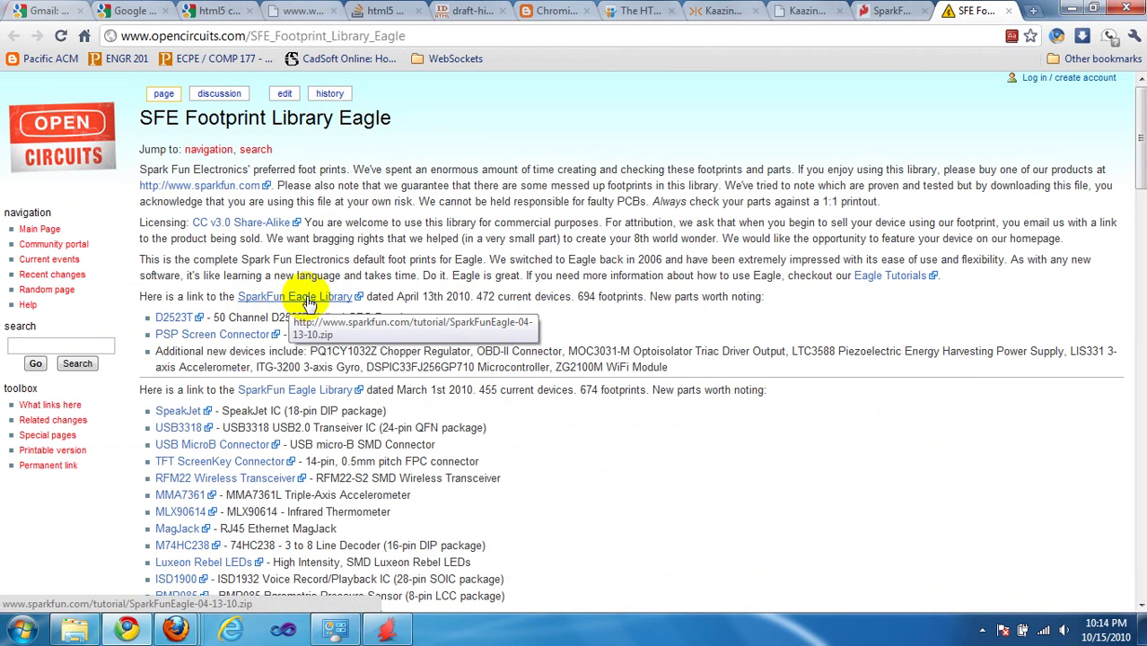
click(308, 300)
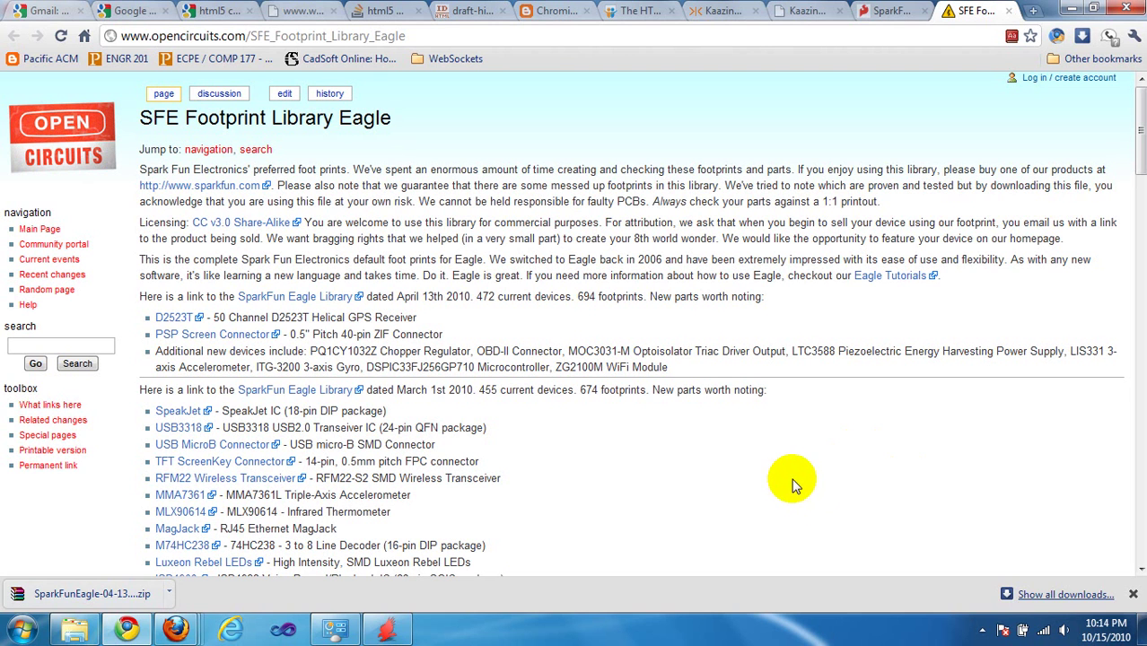
Extract SparkFunEagle-04-13-10.zip from the Downloads folder into its default SparkFunEagle-04-13-10 subfolder with WinRAR, and close the archive.
click(79, 631)
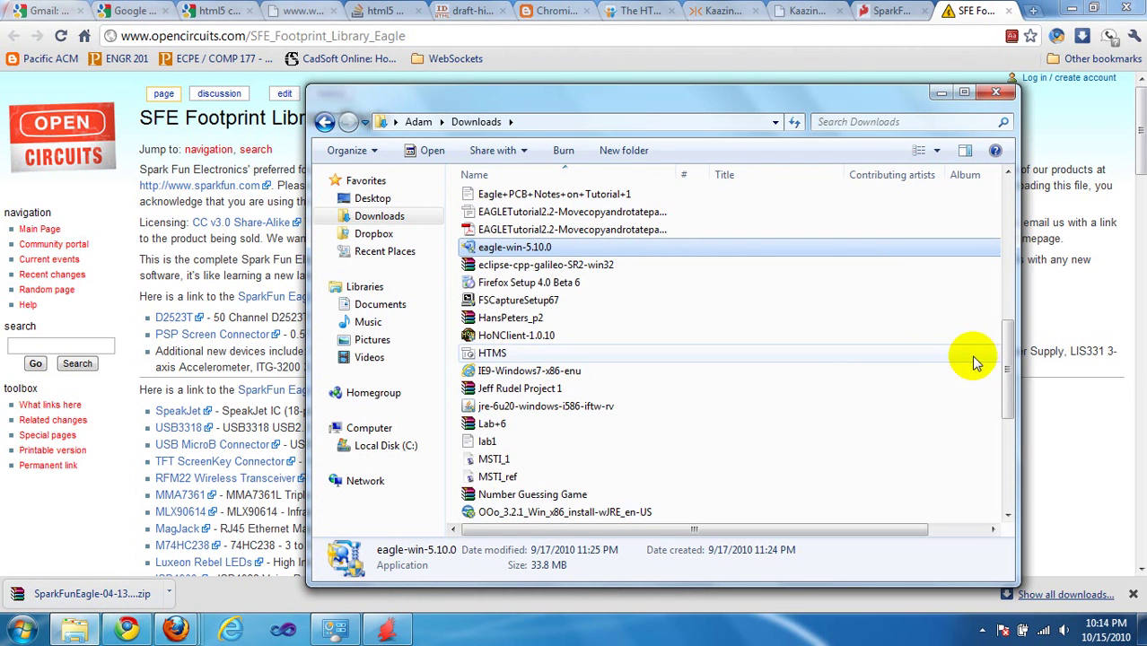
drag(1009, 349, 999, 455)
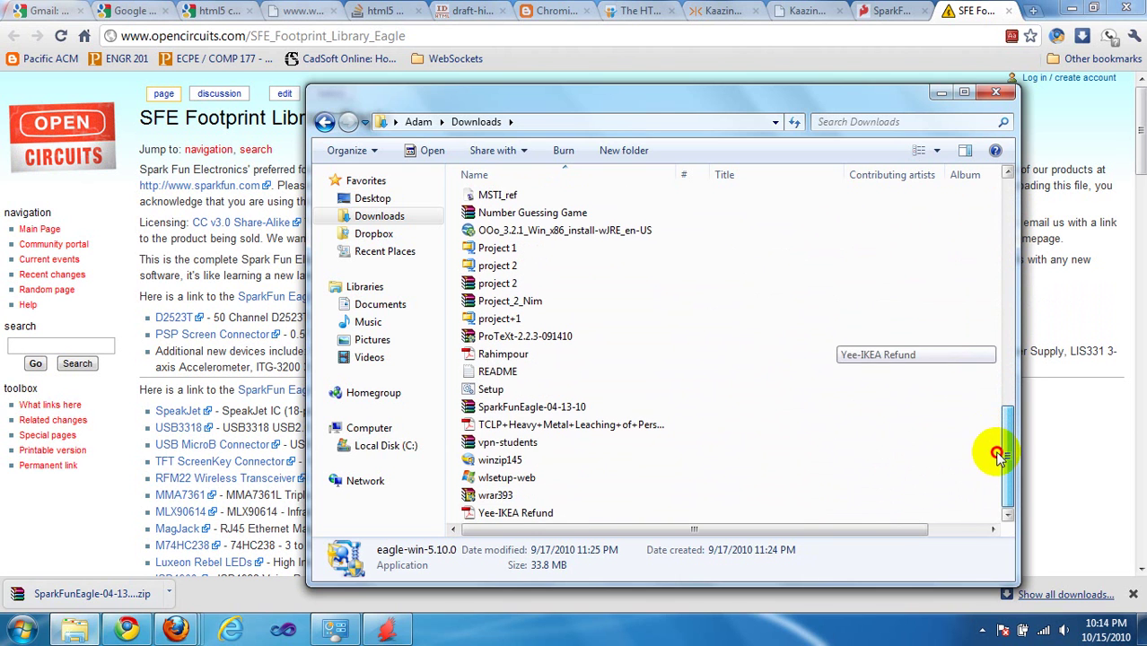
double_click(526, 409)
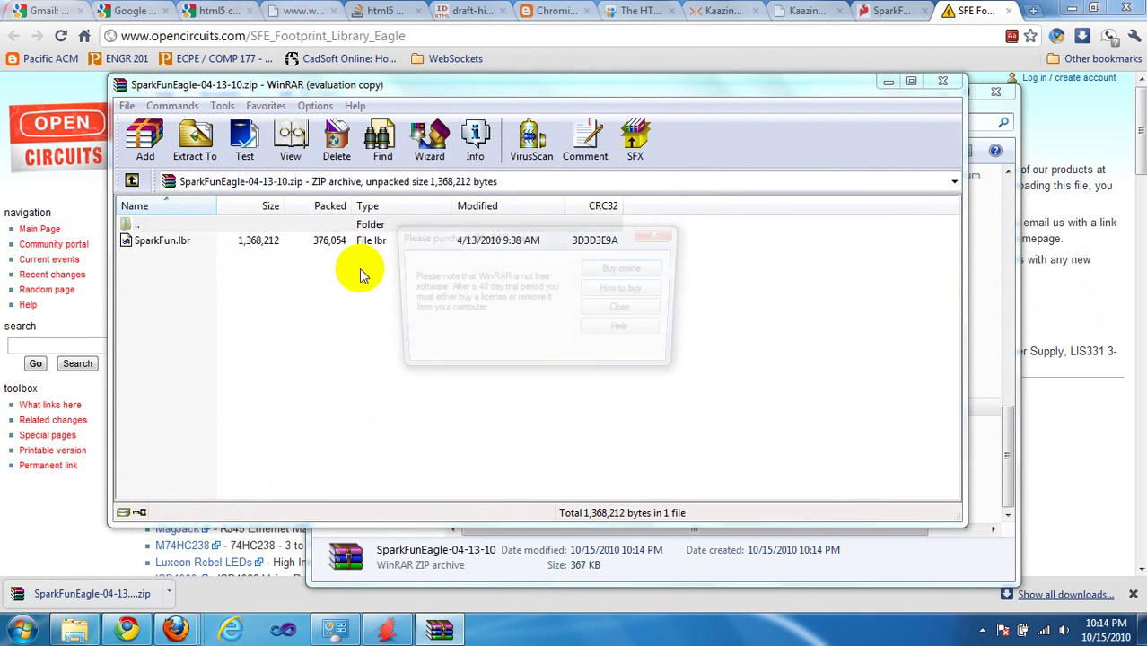
click(627, 310)
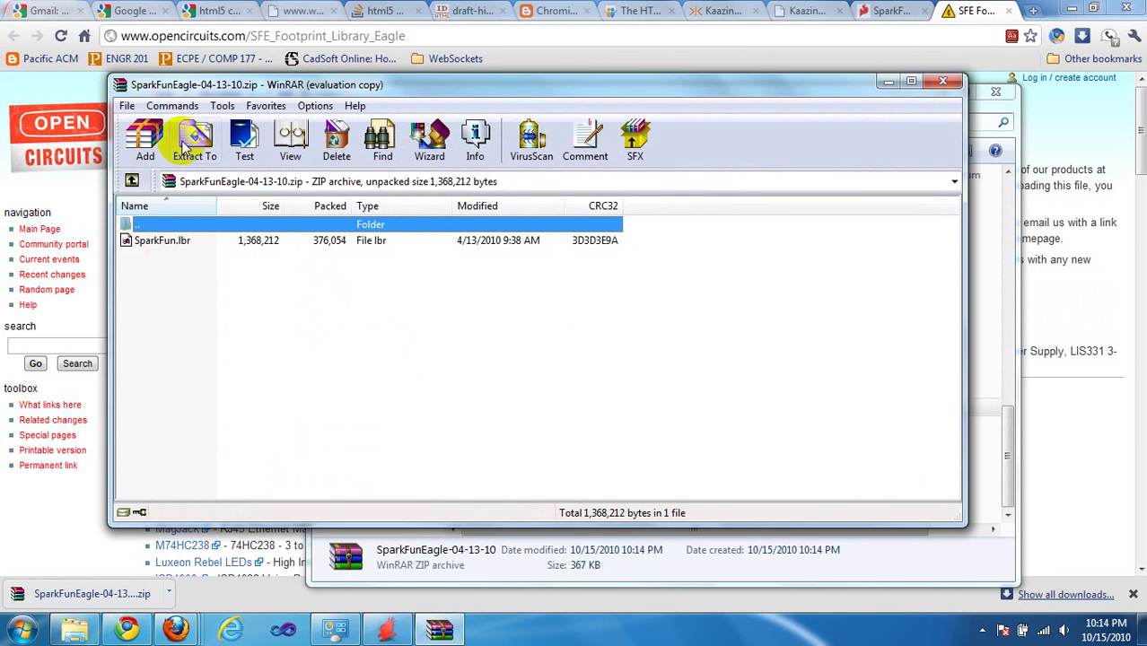
click(195, 142)
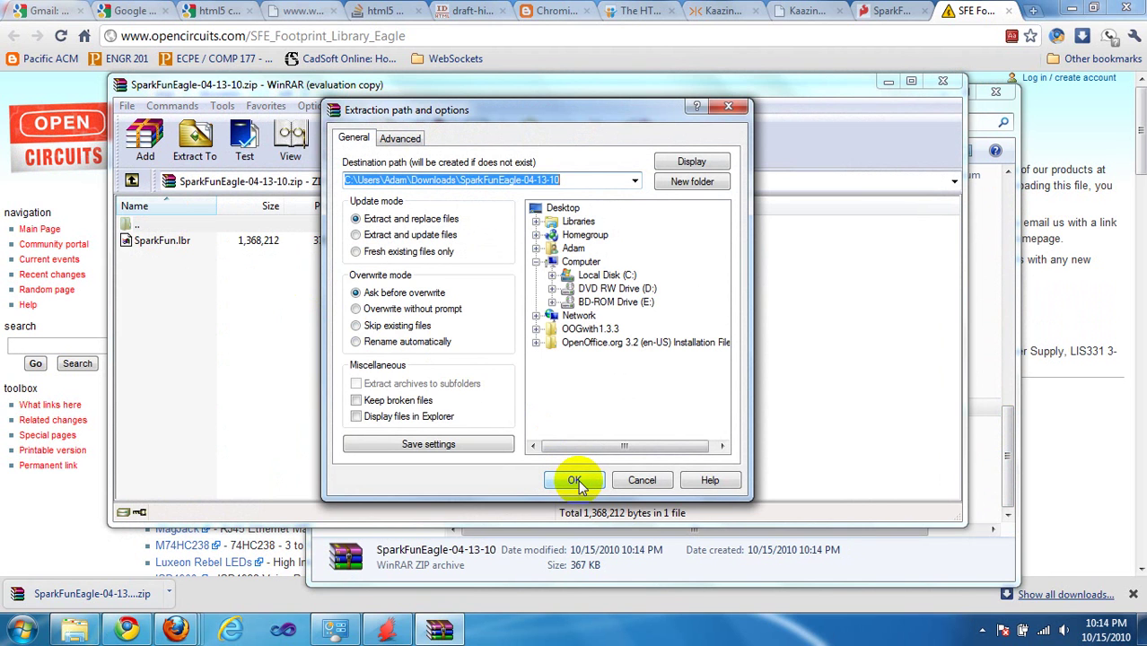
click(575, 481)
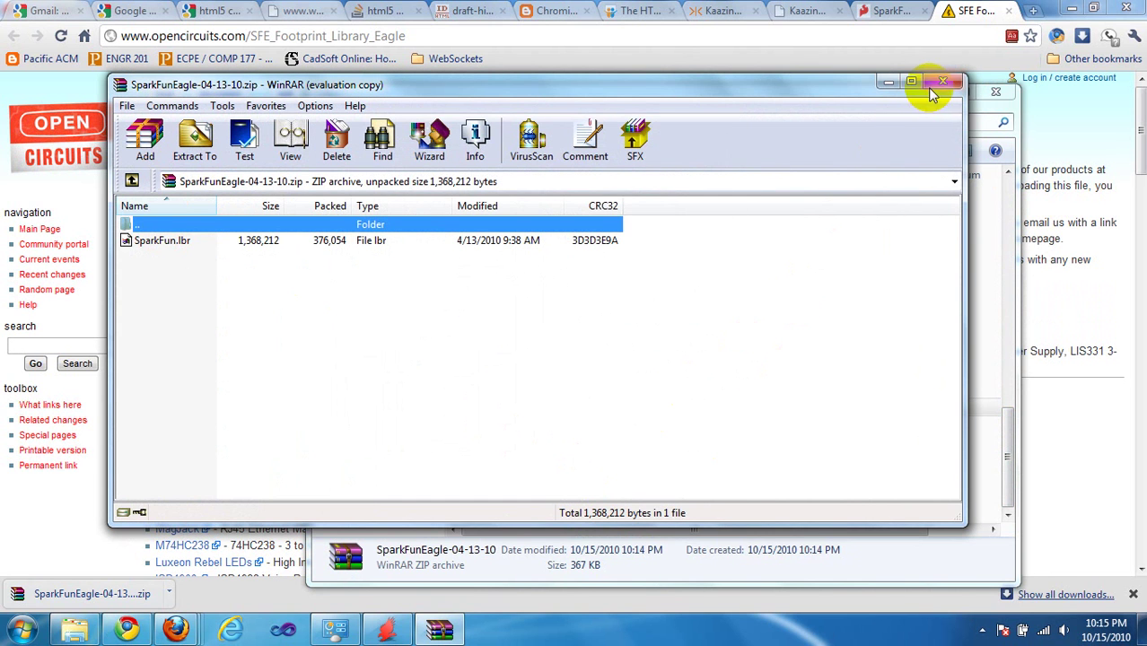
click(936, 90)
Copy the SparkFun.lbr file from the extracted SparkFunEagle-04-13-10 folder.
drag(1009, 461, 1017, 225)
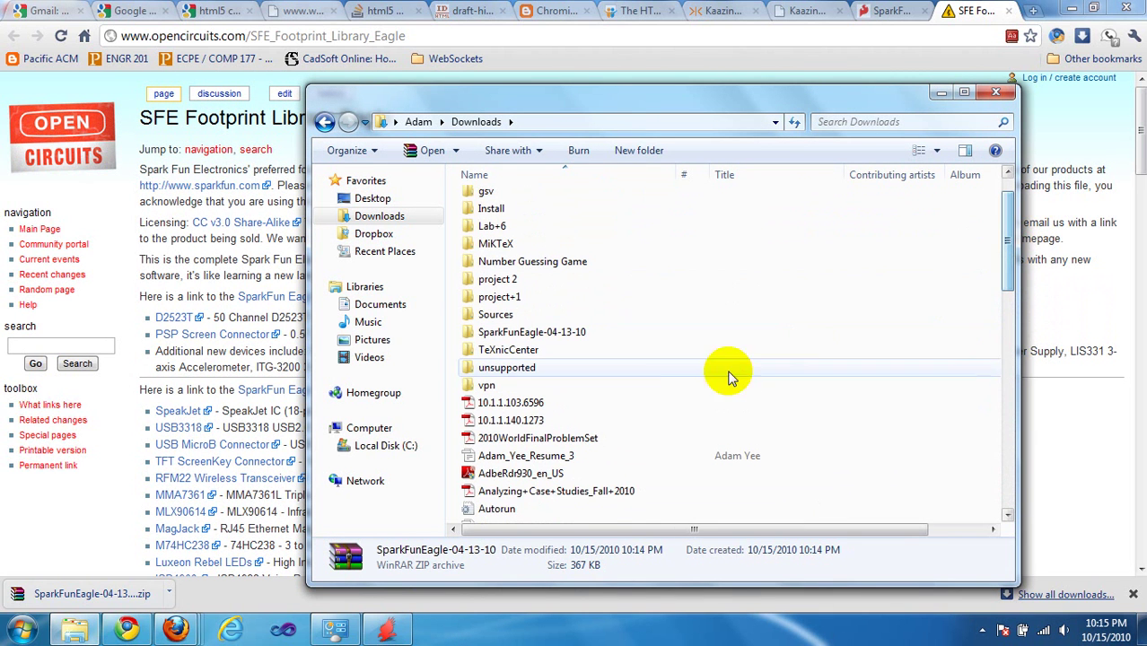
double_click(530, 332)
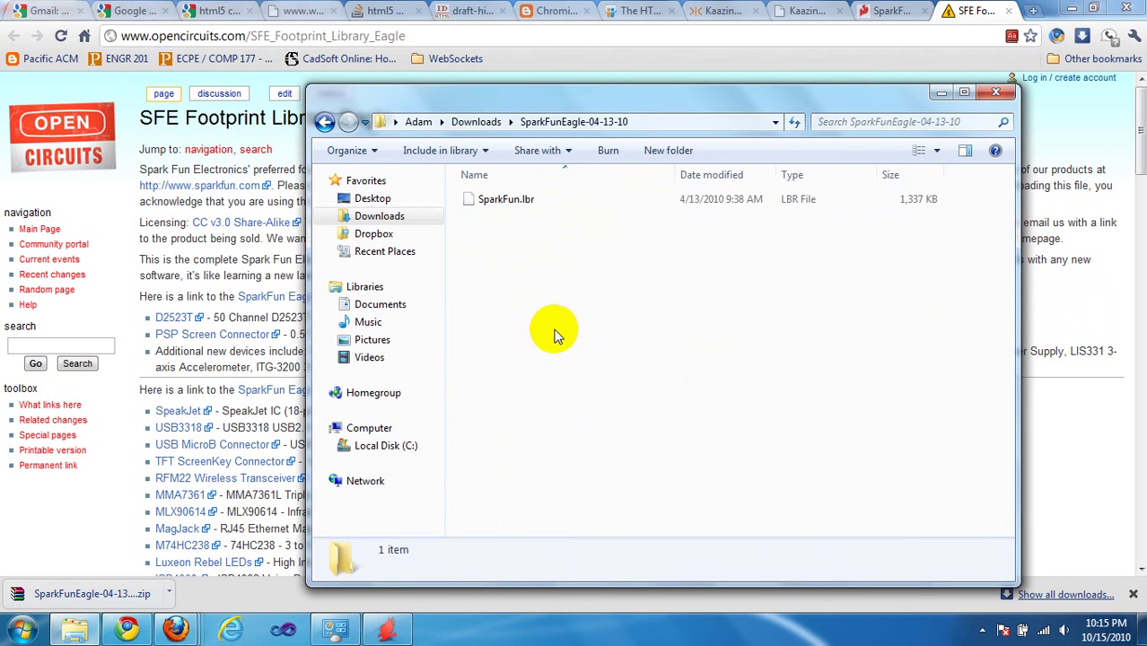
right_click(521, 201)
click(580, 392)
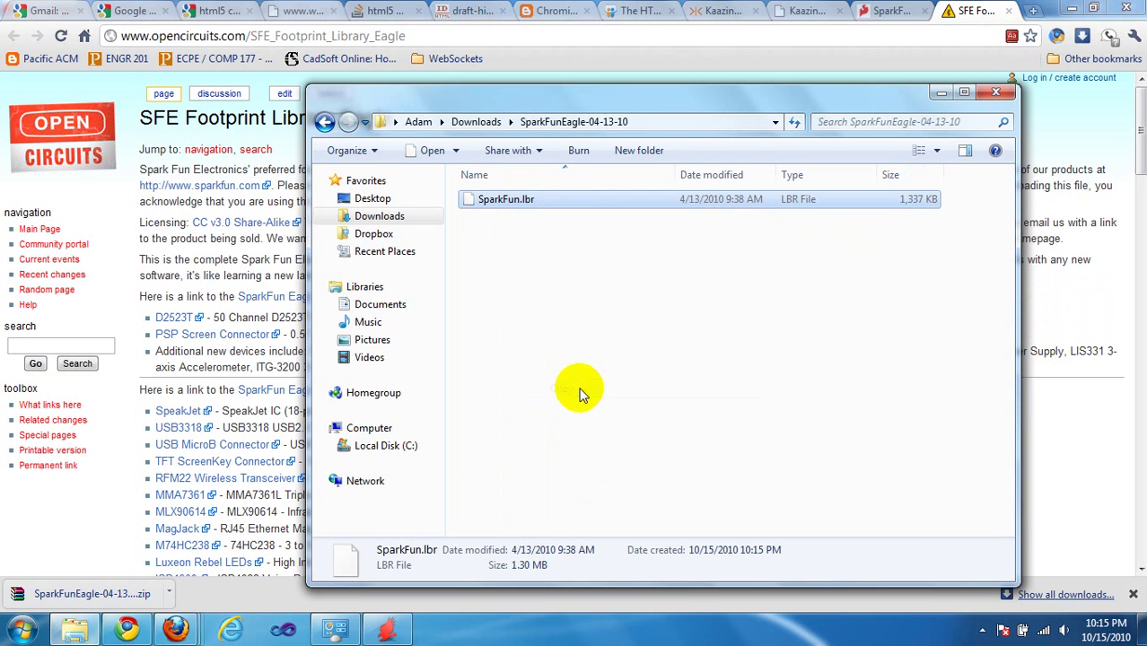
click(584, 347)
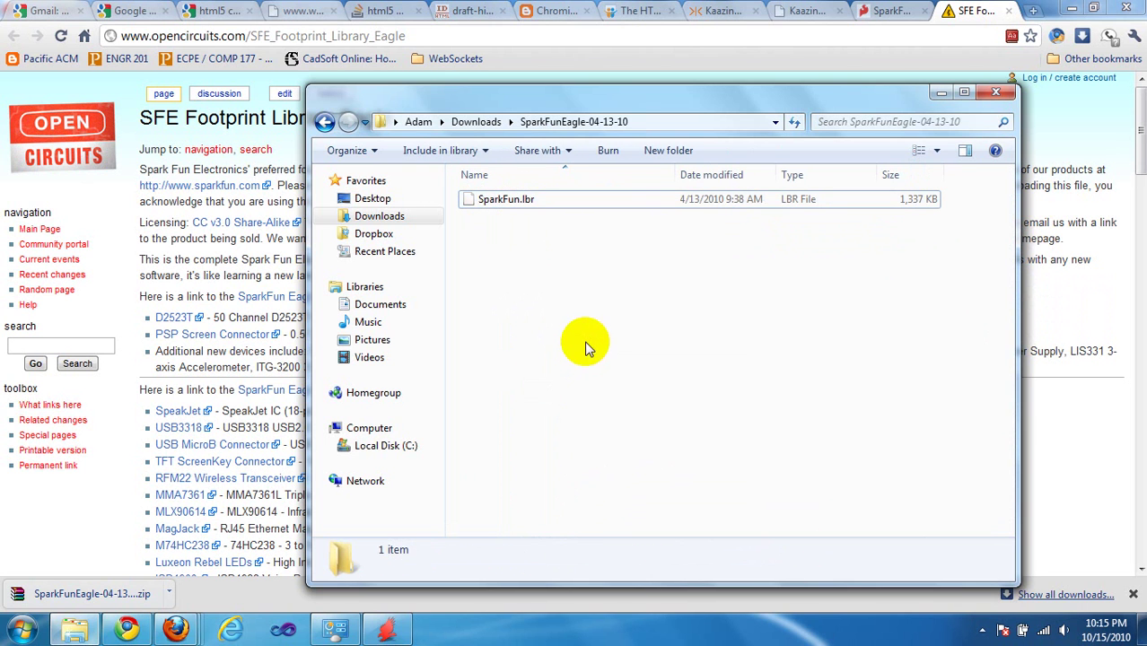
Paste SparkFun.lbr into C:\Program Files\EAGLE-5.10.0\lbr, granting administrator permission for the copy.
click(395, 447)
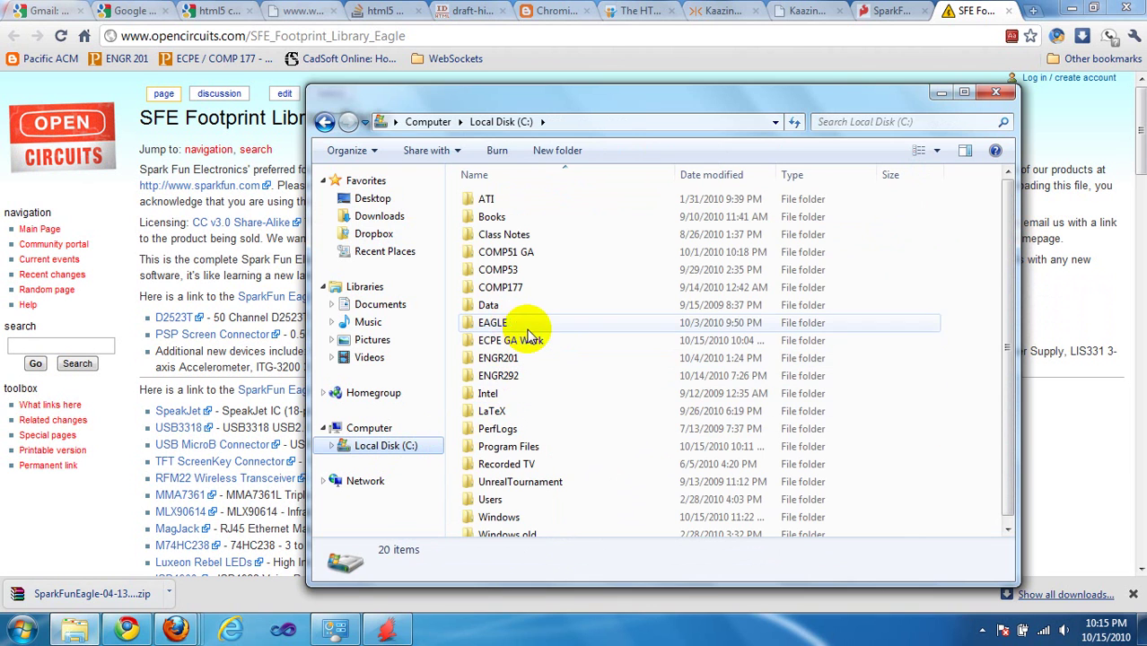
double_click(546, 446)
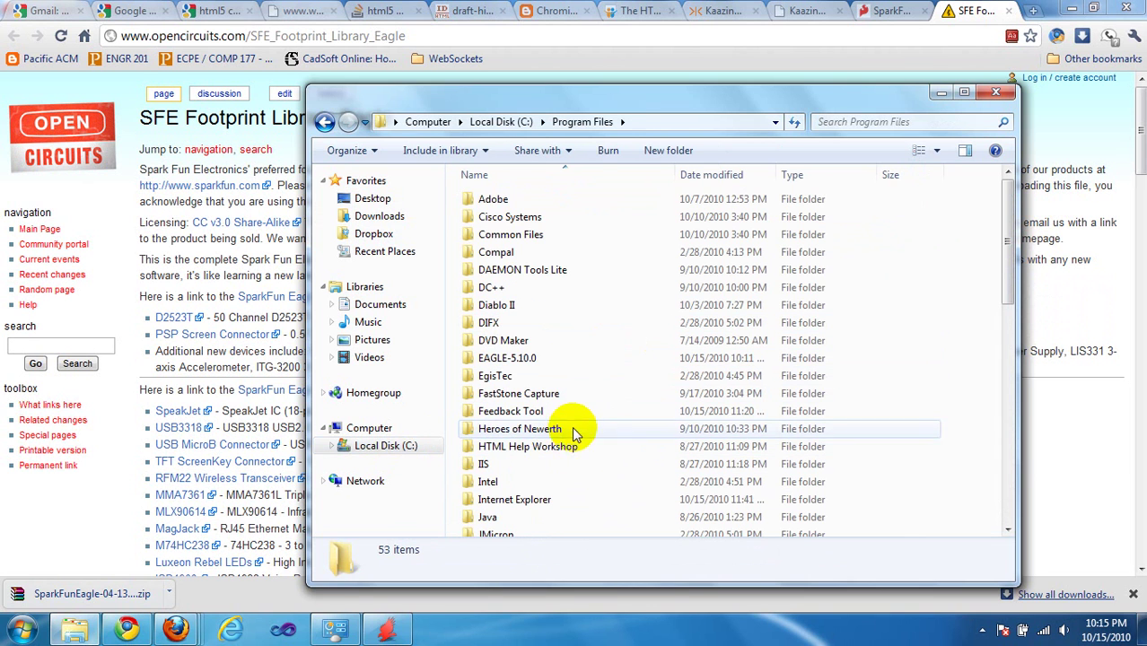
double_click(519, 358)
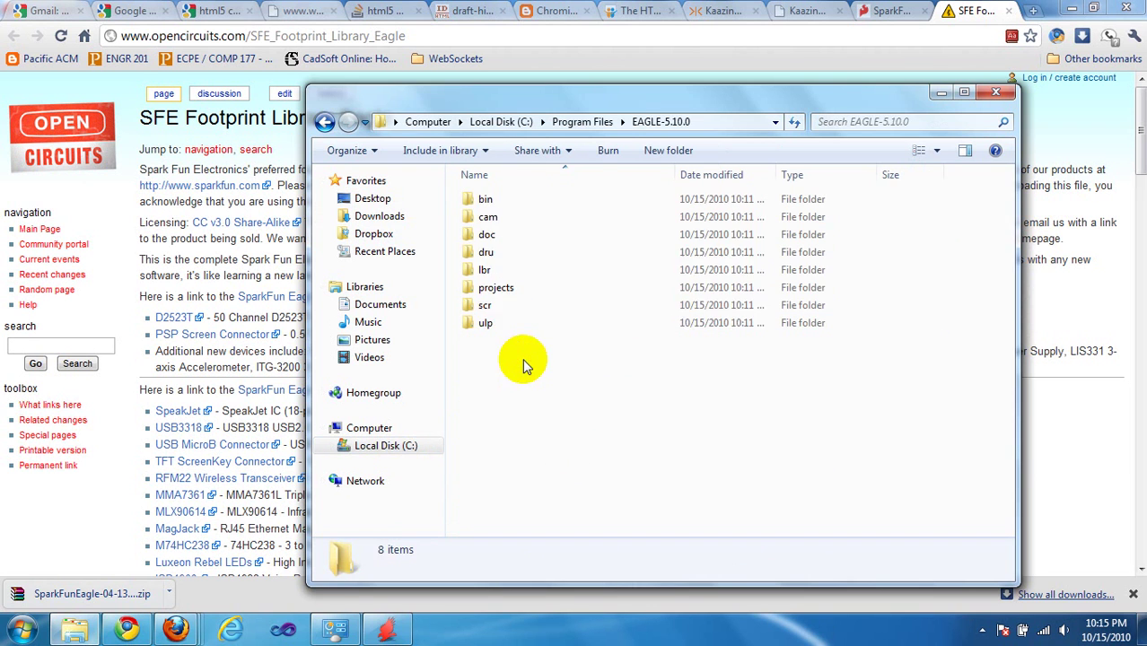
double_click(514, 271)
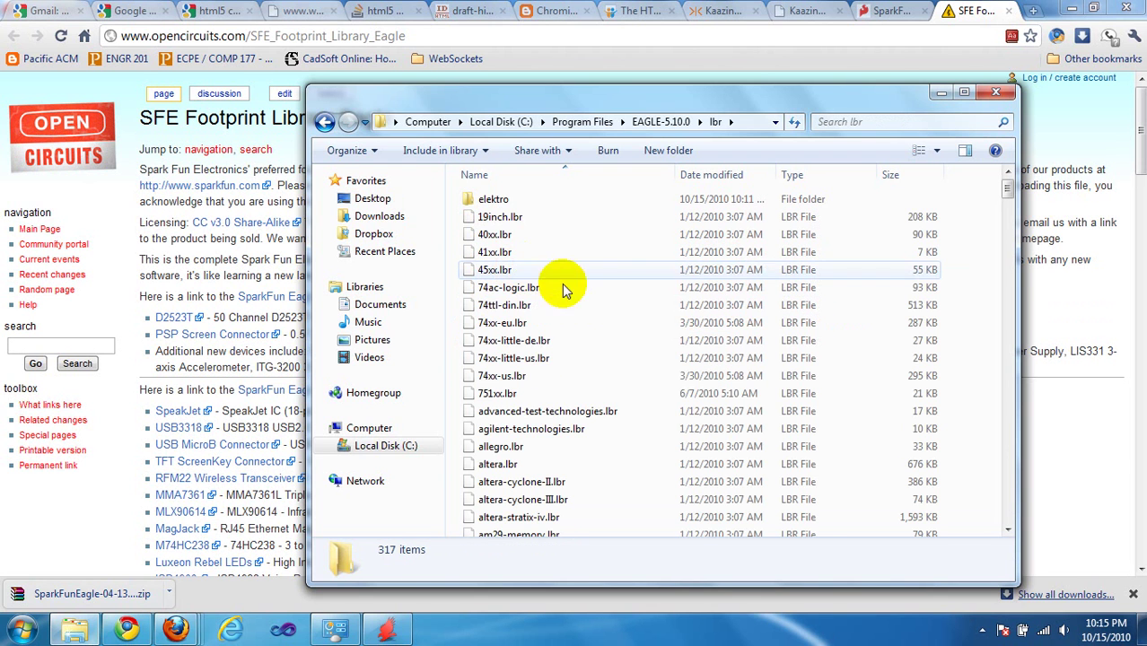
right_click(626, 326)
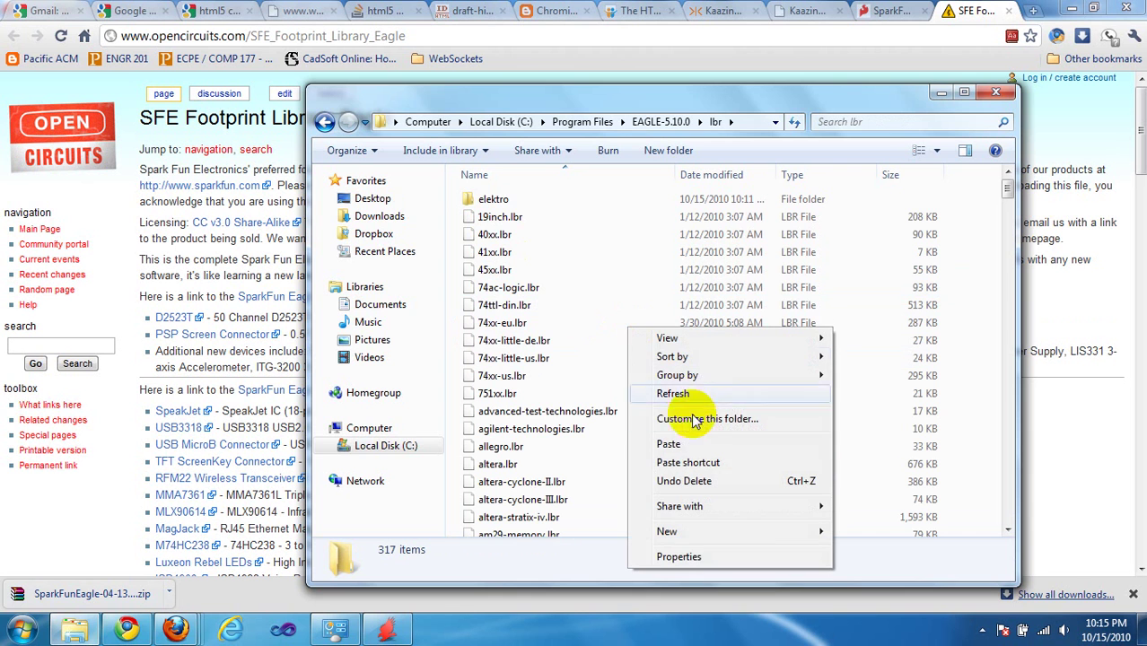
click(716, 445)
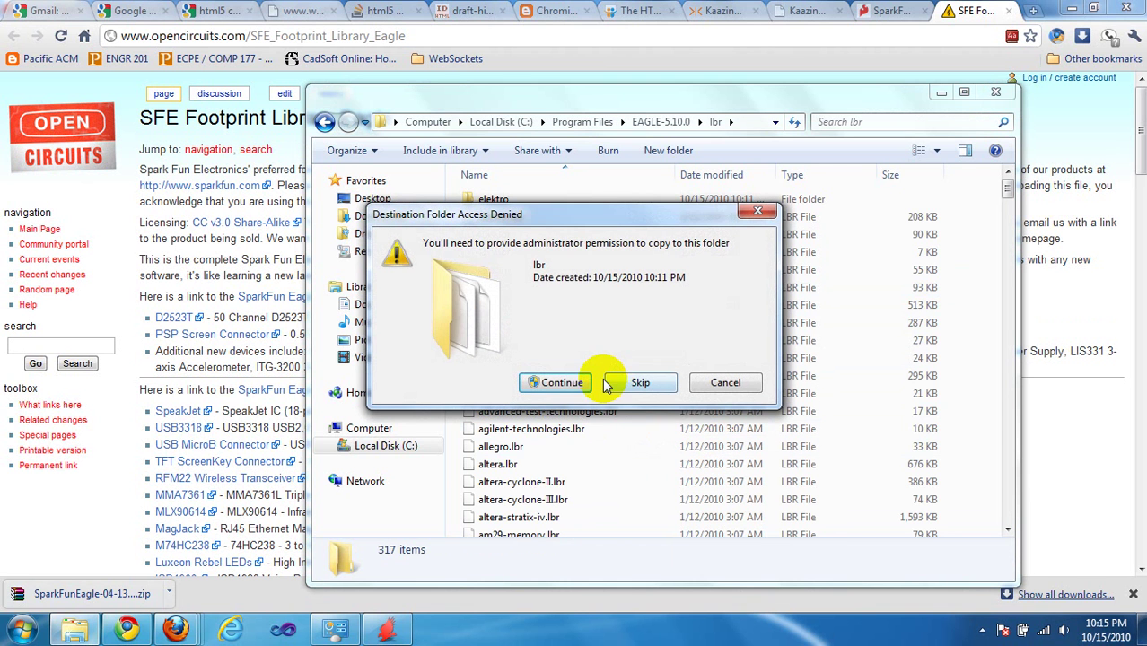
click(550, 392)
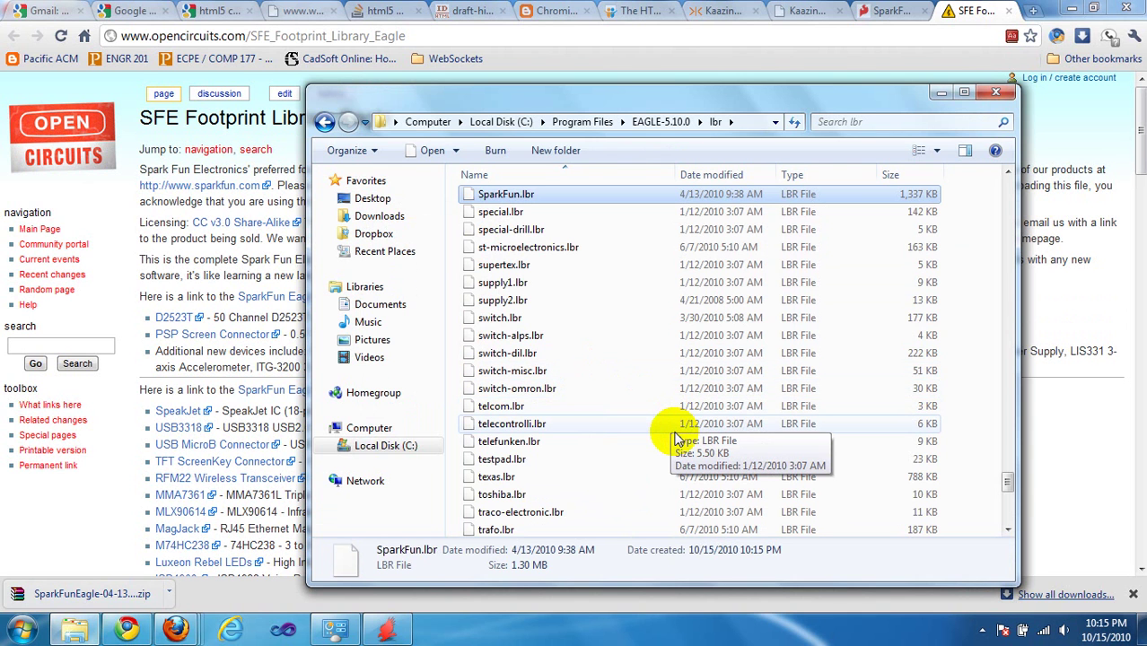
Switch to the EAGLE Control Panel, find SparkFun.lbr under Libraries, examine its description and parts, and collapse it again.
click(404, 633)
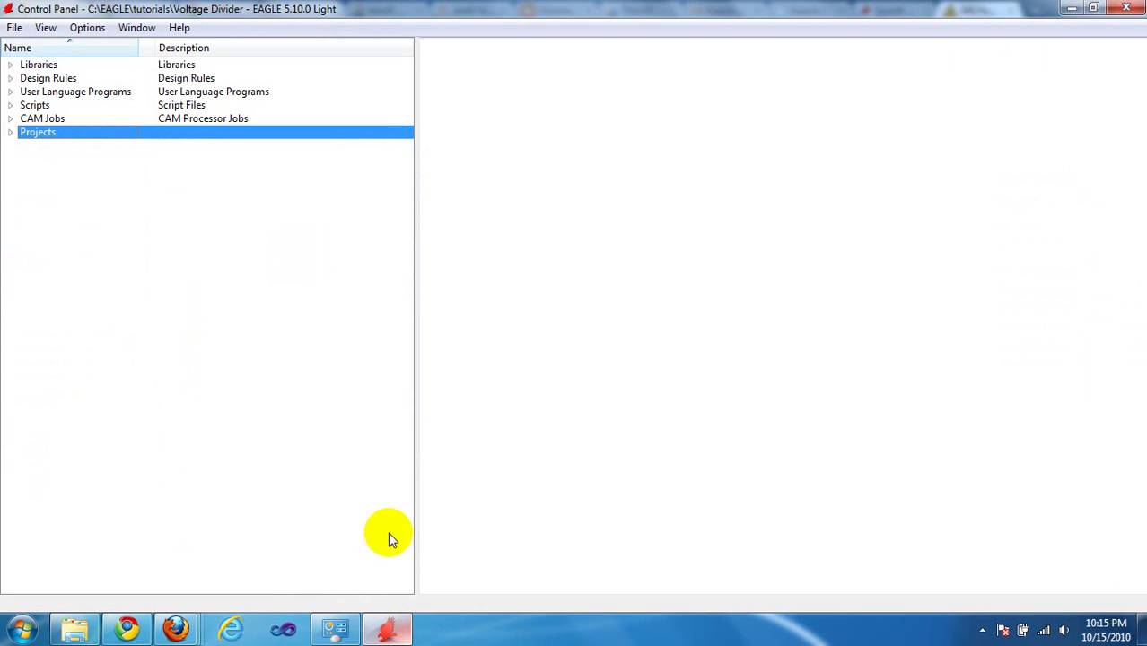
click(10, 66)
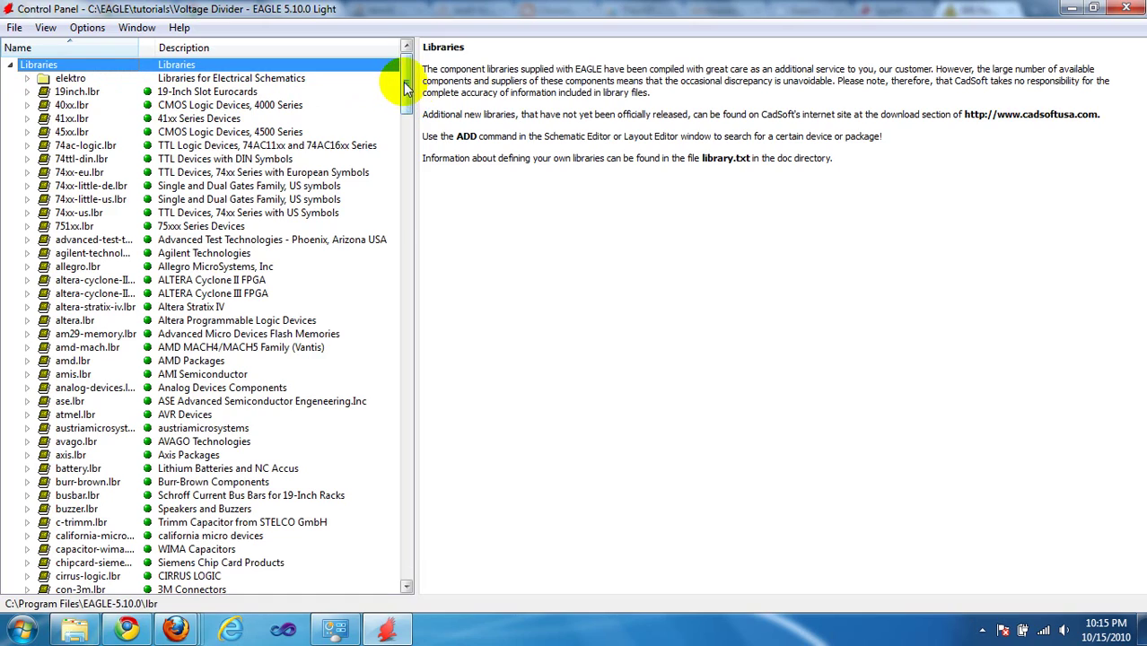
drag(408, 76, 375, 488)
click(76, 294)
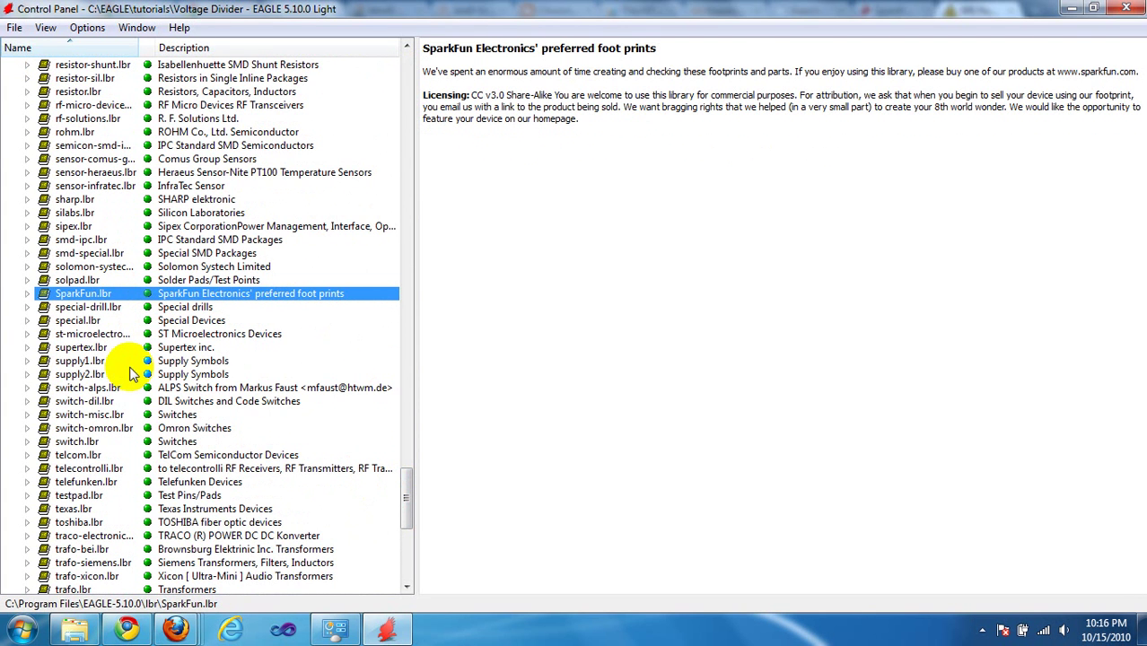
click(27, 293)
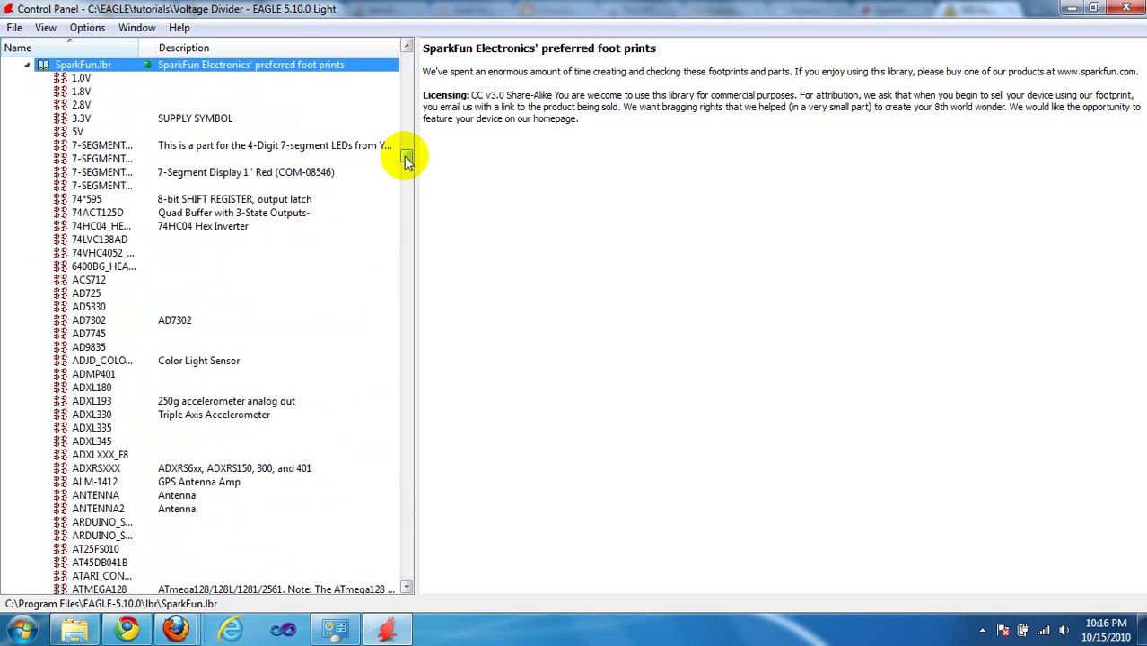
click(27, 67)
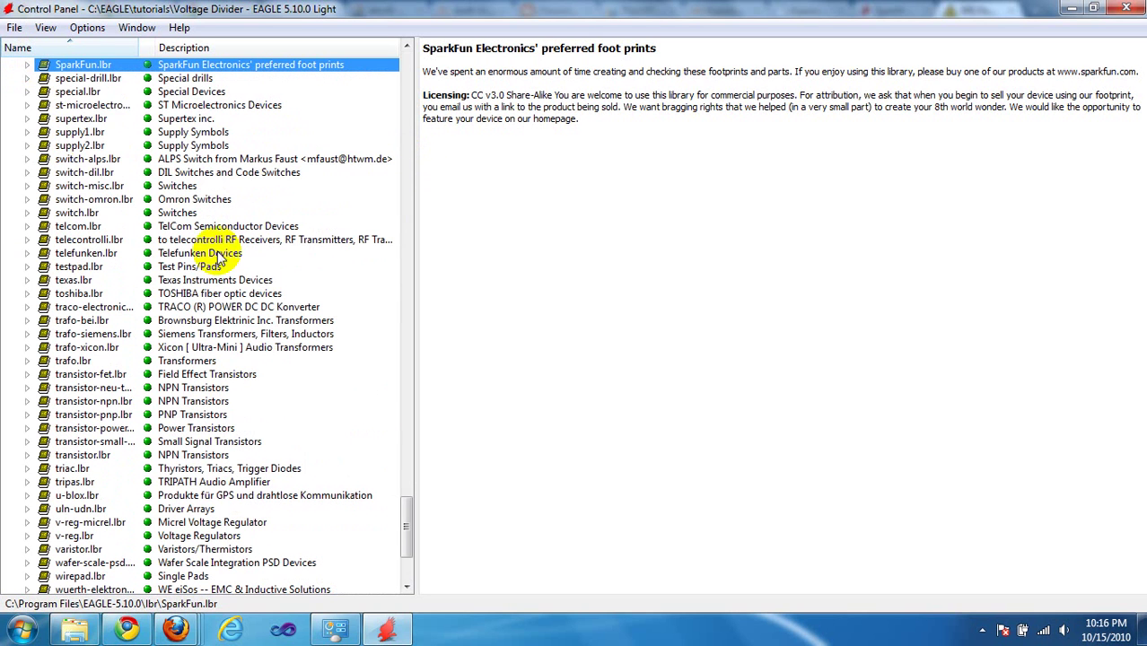